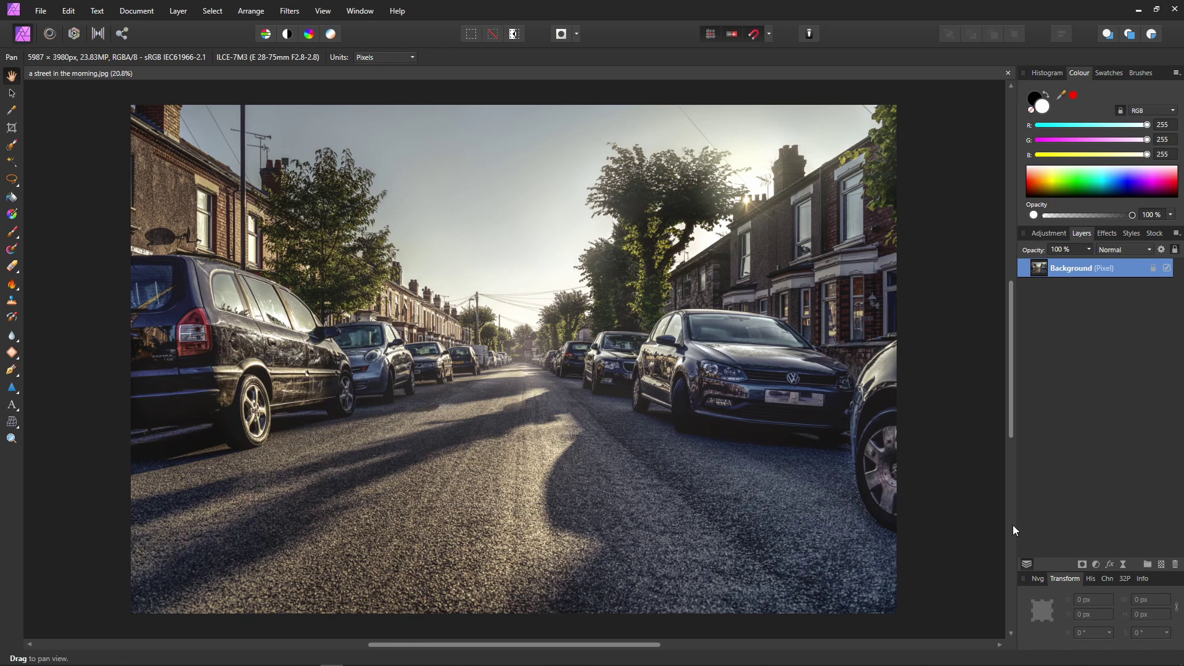
Add a Levels adjustment layer with Black Level at 21% and White Level at 53%
{"action": "left_click", "coordinate": [1095, 564]}
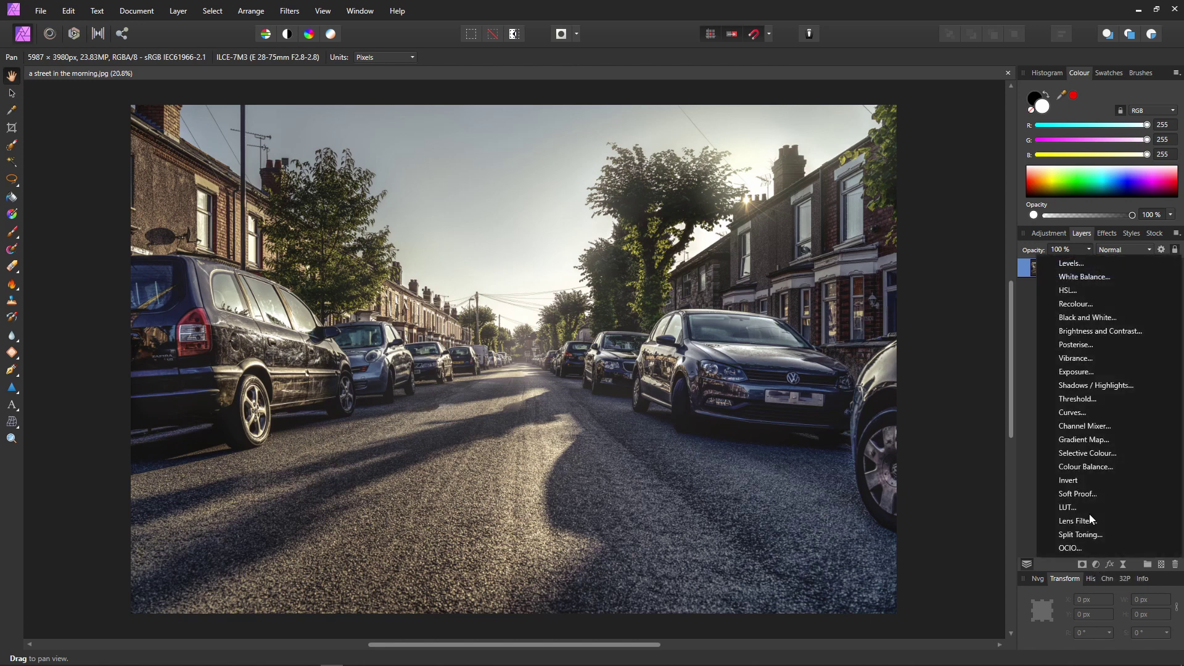
{"action": "left_click", "coordinate": [1070, 264]}
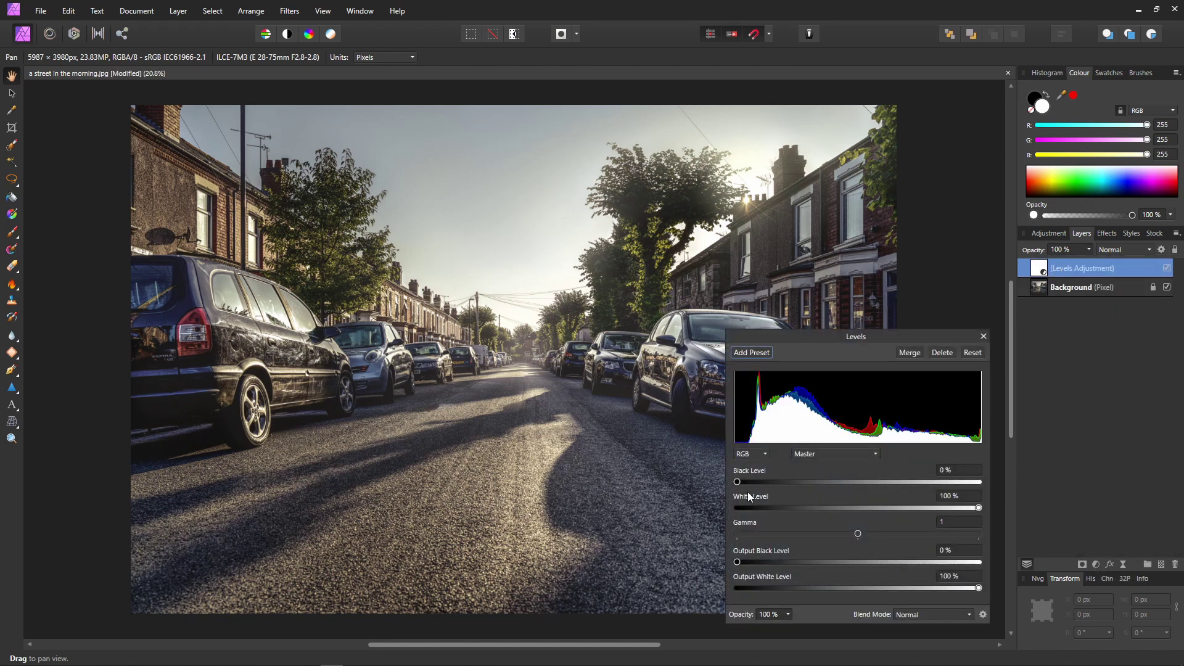
{"action": "left_click_drag", "start_coordinate": [737, 482], "coordinate": [778, 485]}
{"action": "left_click_drag", "start_coordinate": [979, 507], "coordinate": [865, 504]}
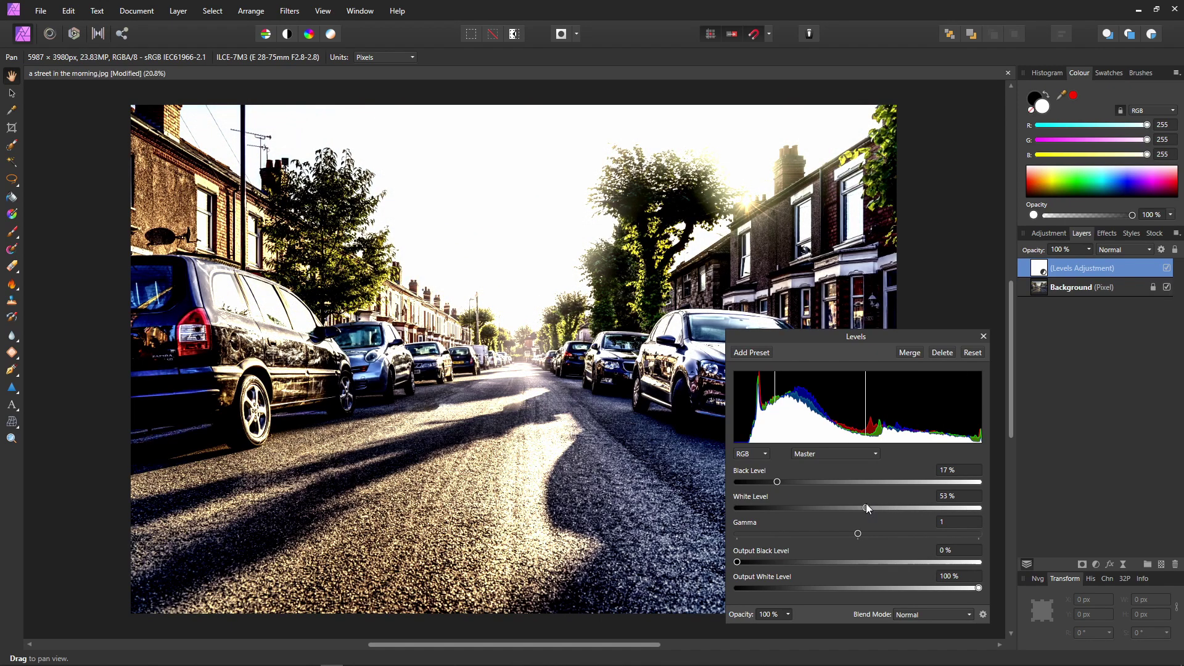
{"action": "left_click_drag", "start_coordinate": [775, 486], "coordinate": [788, 487]}
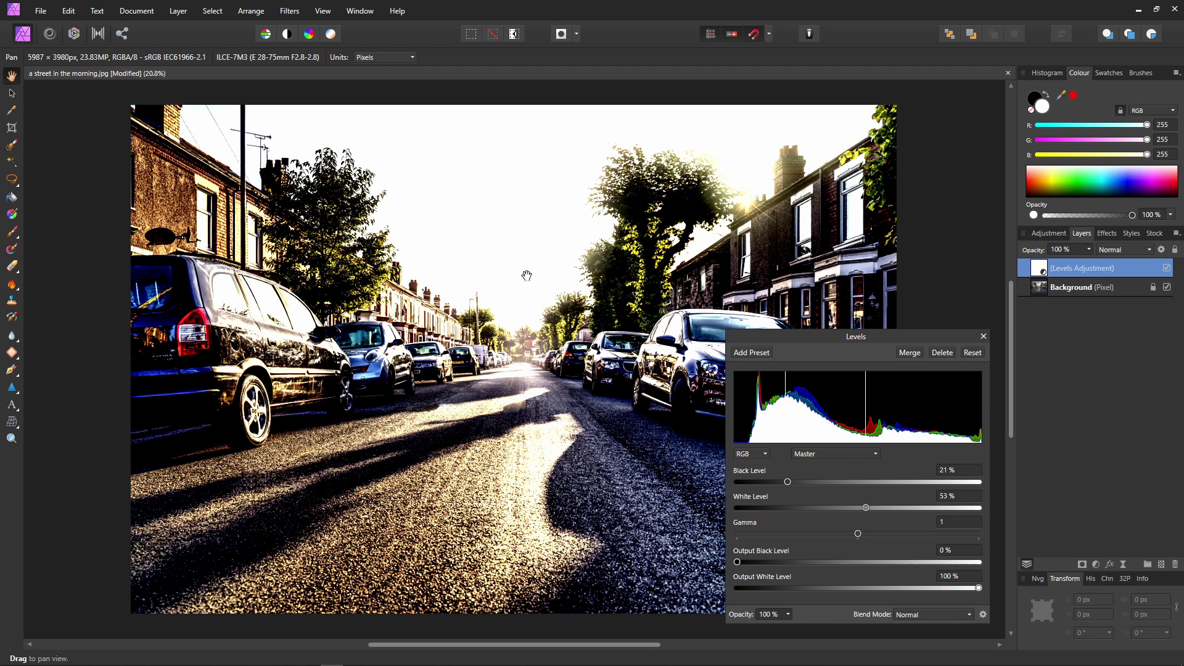
{"action": "mouse_move", "coordinate": [866, 508]}
{"action": "left_mouse_down"}
{"action": "mouse_move", "coordinate": [888, 512]}
{"action": "mouse_move", "coordinate": [856, 511]}
{"action": "mouse_move", "coordinate": [875, 513]}
{"action": "left_mouse_up"}
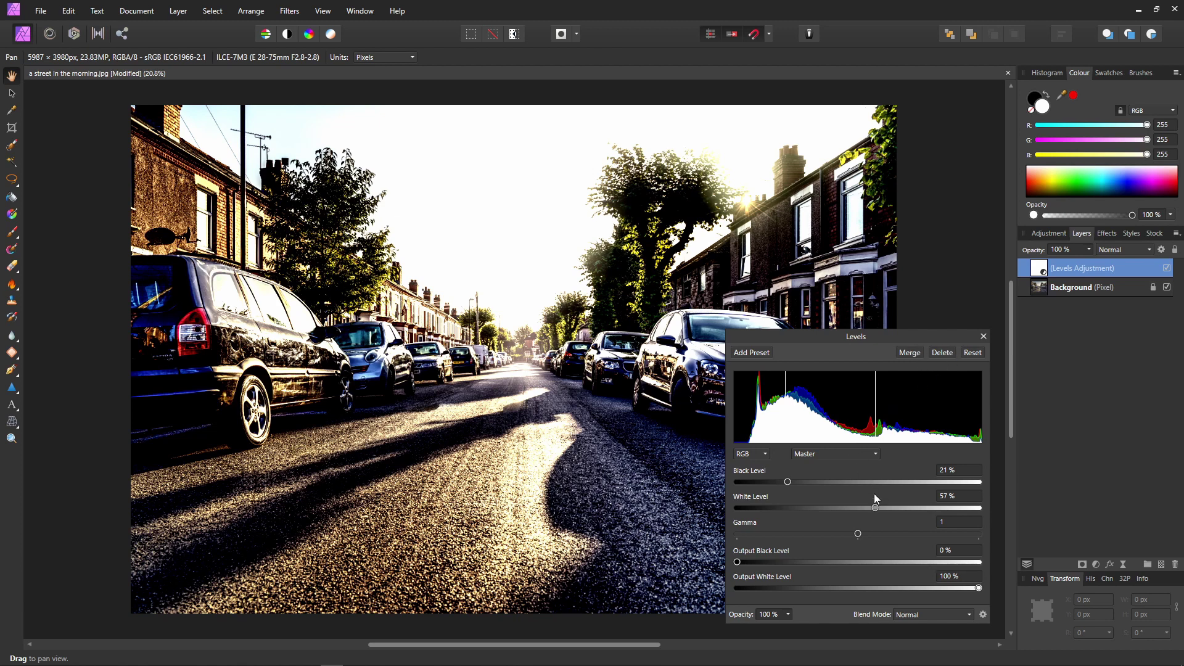
{"action": "left_click_drag", "start_coordinate": [875, 507], "coordinate": [865, 507]}
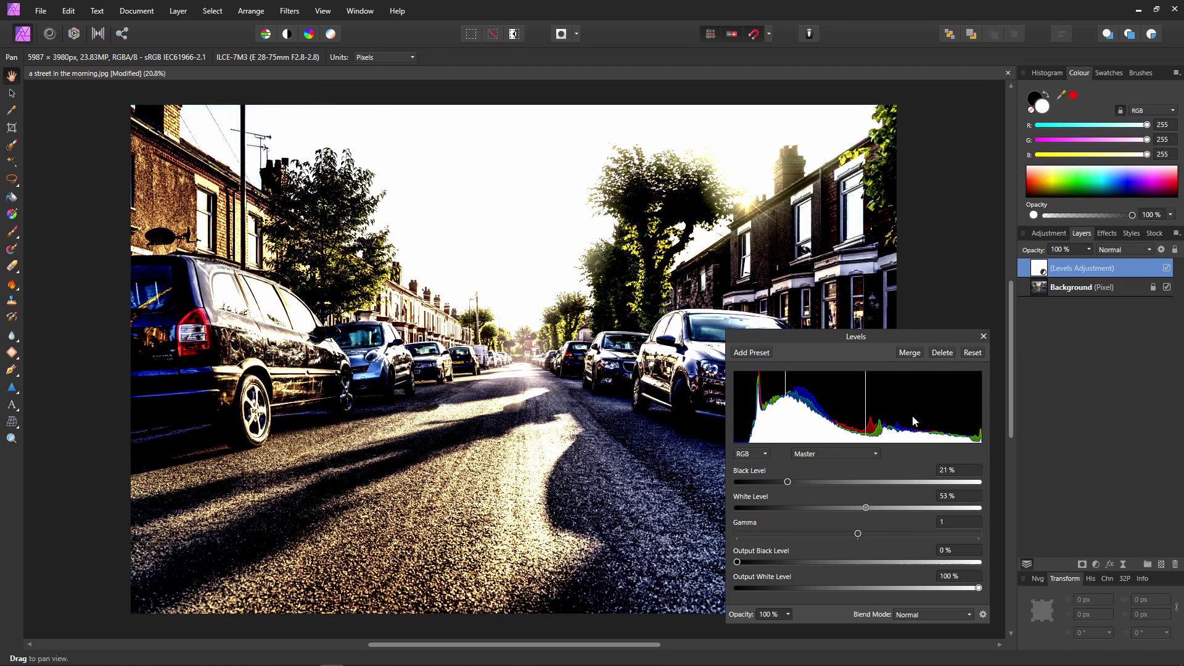
Add a Gaussian Blur live filter with its radius raised to 100 px
{"action": "left_click", "coordinate": [984, 336]}
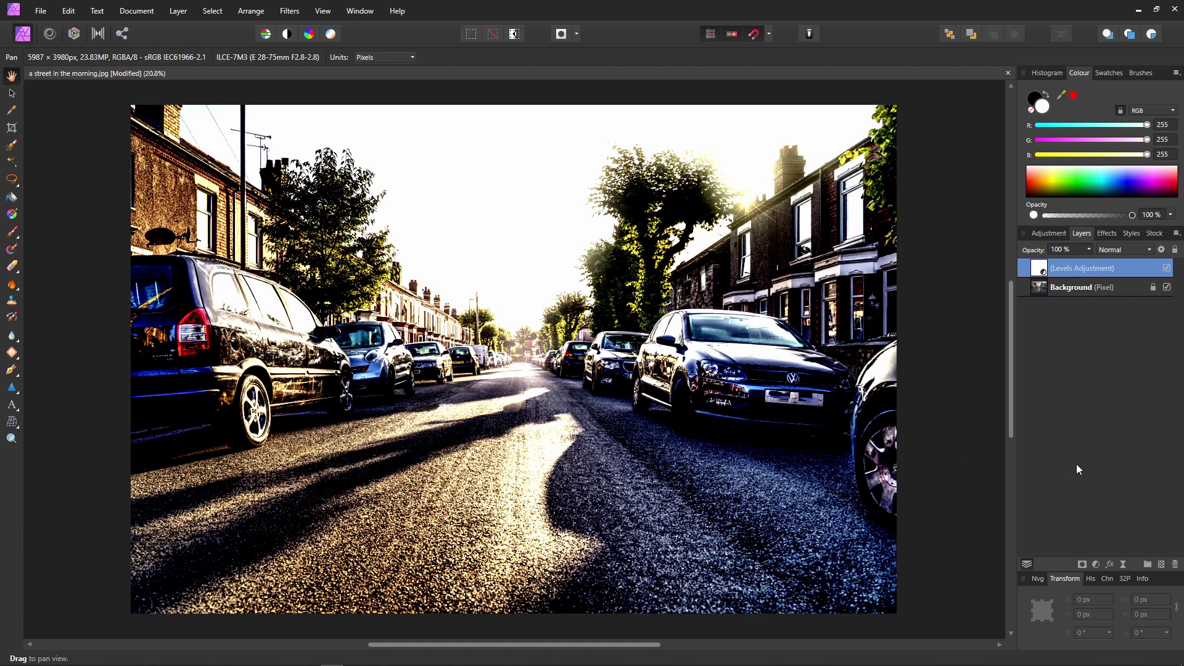
{"action": "left_click", "coordinate": [1123, 563]}
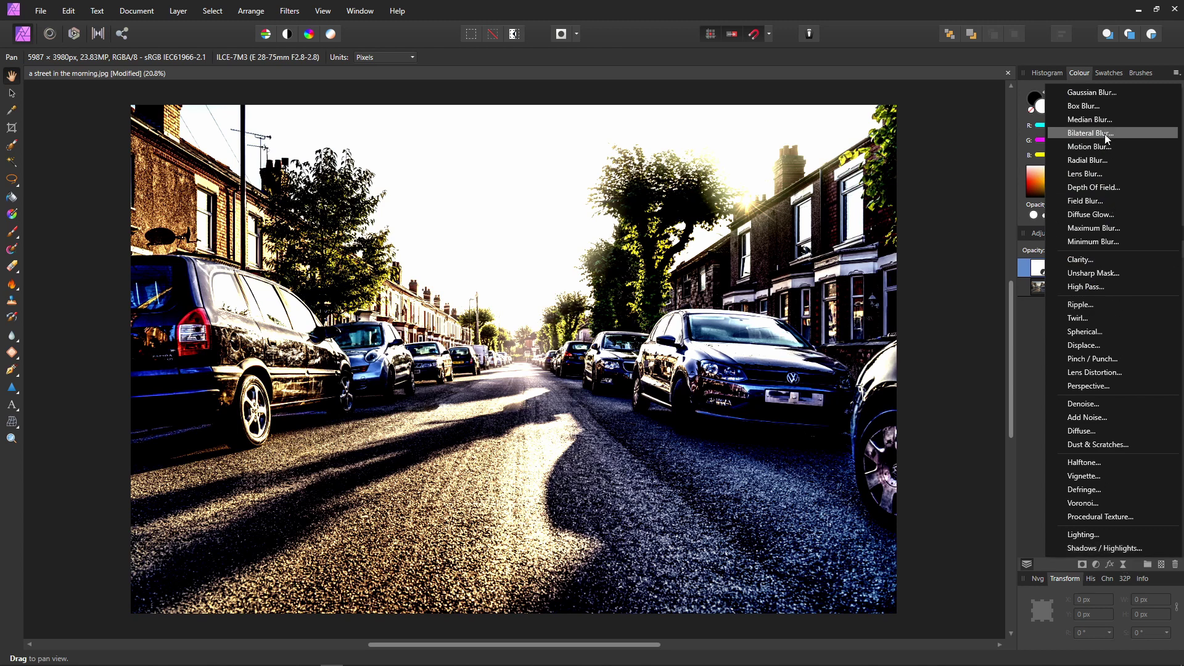
{"action": "left_click", "coordinate": [1102, 92]}
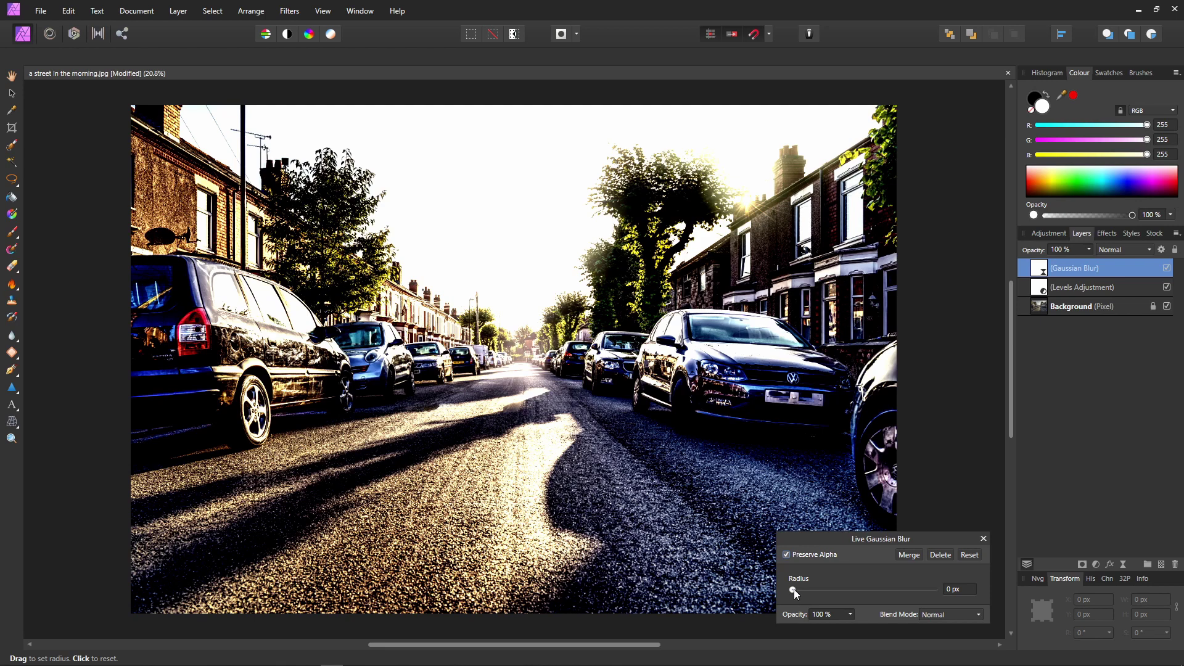
{"action": "left_click_drag", "start_coordinate": [794, 590], "coordinate": [942, 598]}
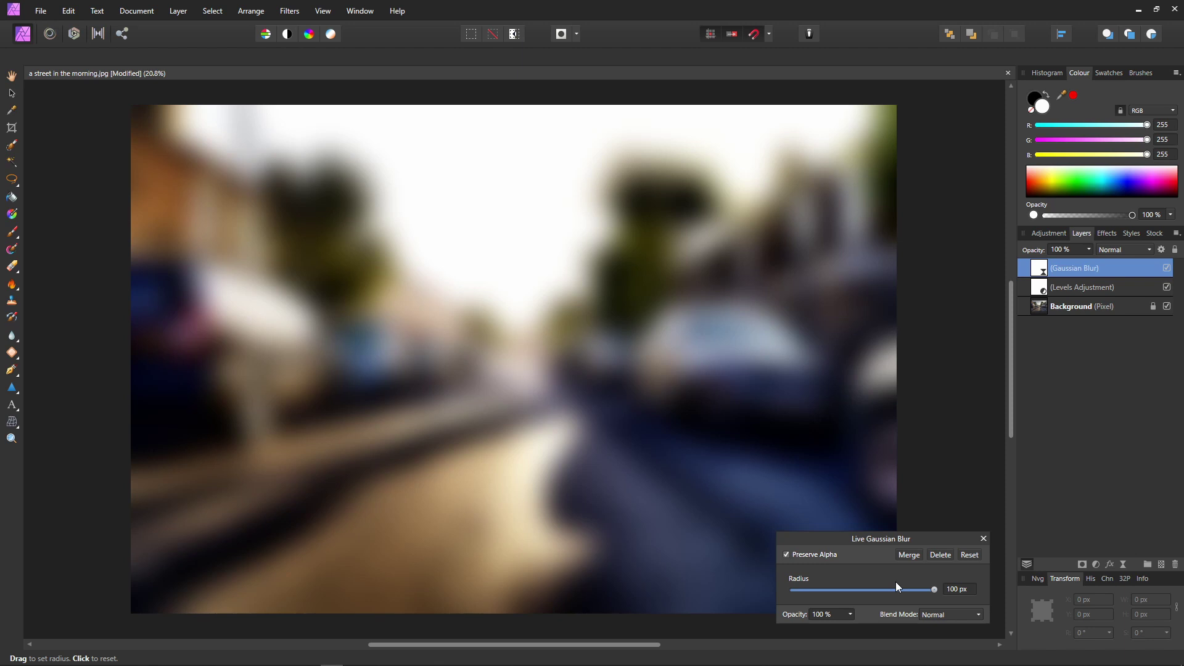
Select the Gaussian Blur and Levels Adjustment layers, group them, and expand the new group
{"action": "left_click", "coordinate": [983, 538]}
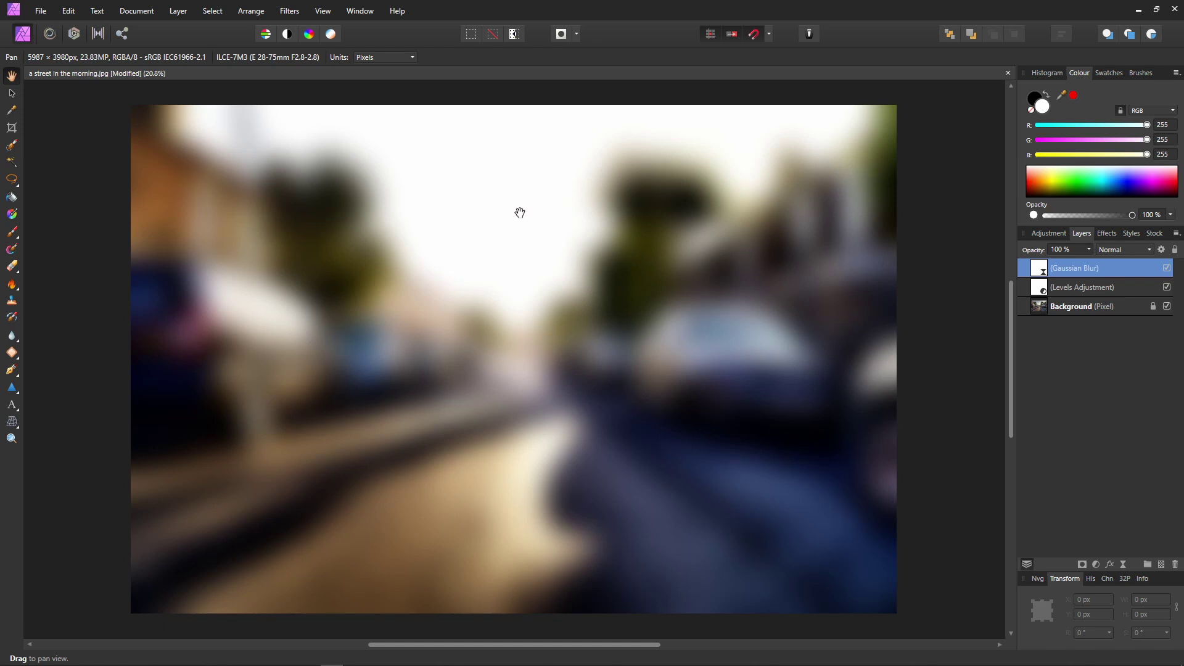
{"action": "left_click", "coordinate": [1025, 290], "text": "shift"}
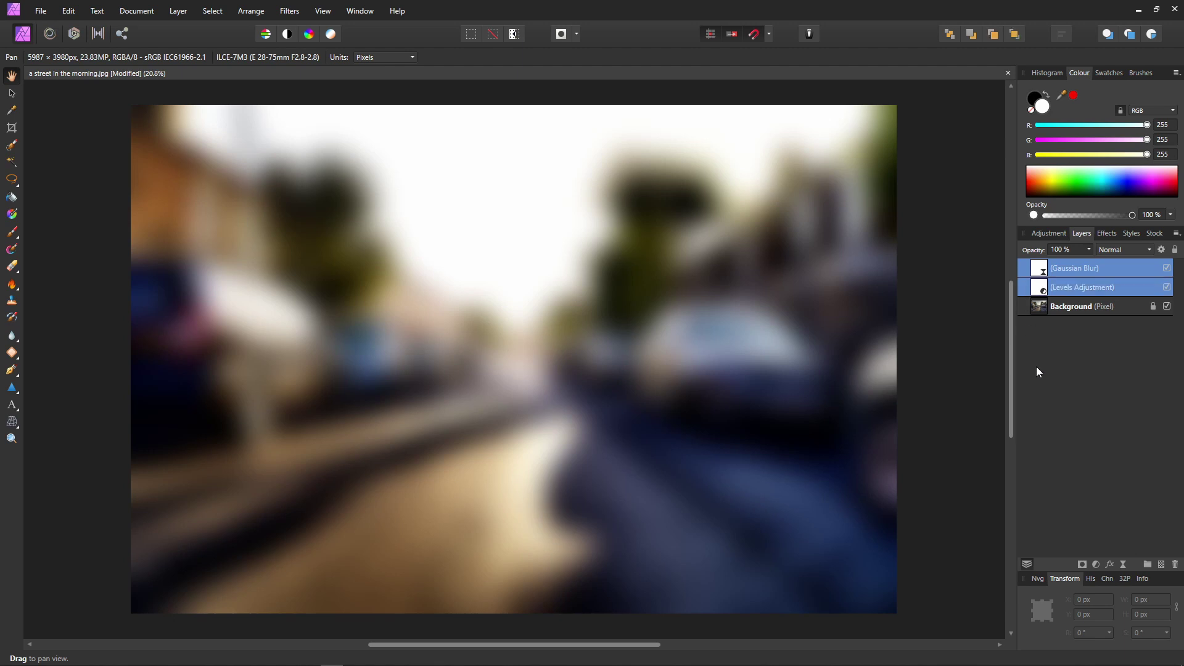
{"action": "right_click", "coordinate": [1022, 291]}
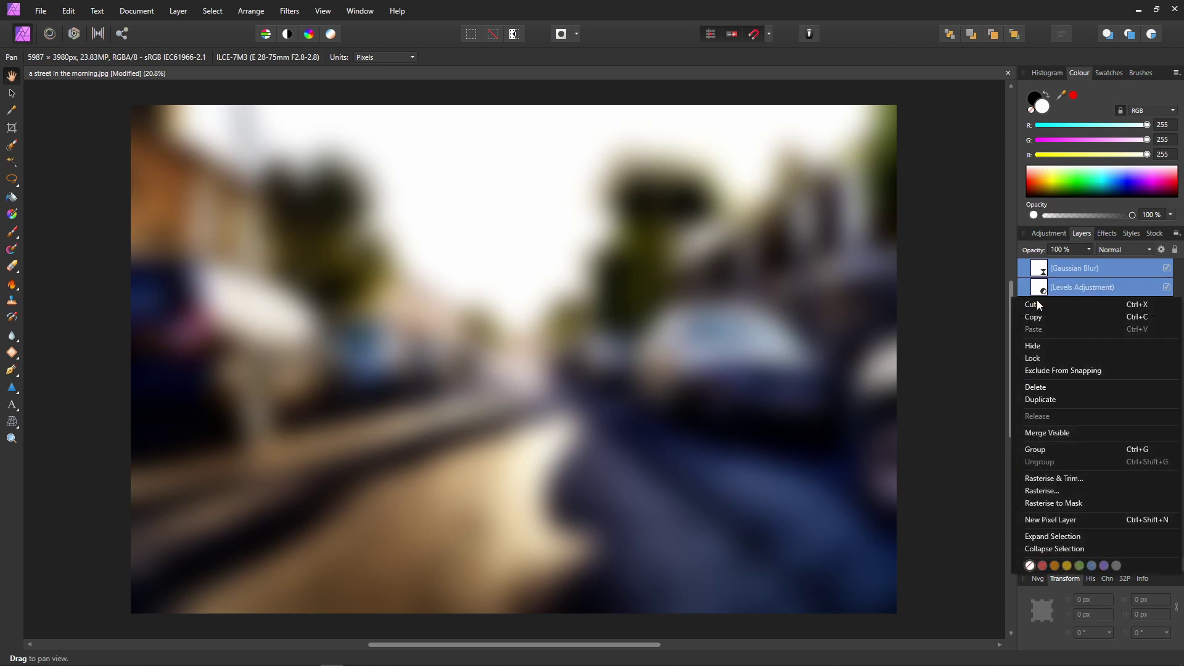
{"action": "left_click", "coordinate": [1051, 447]}
{"action": "left_click", "coordinate": [1024, 267]}
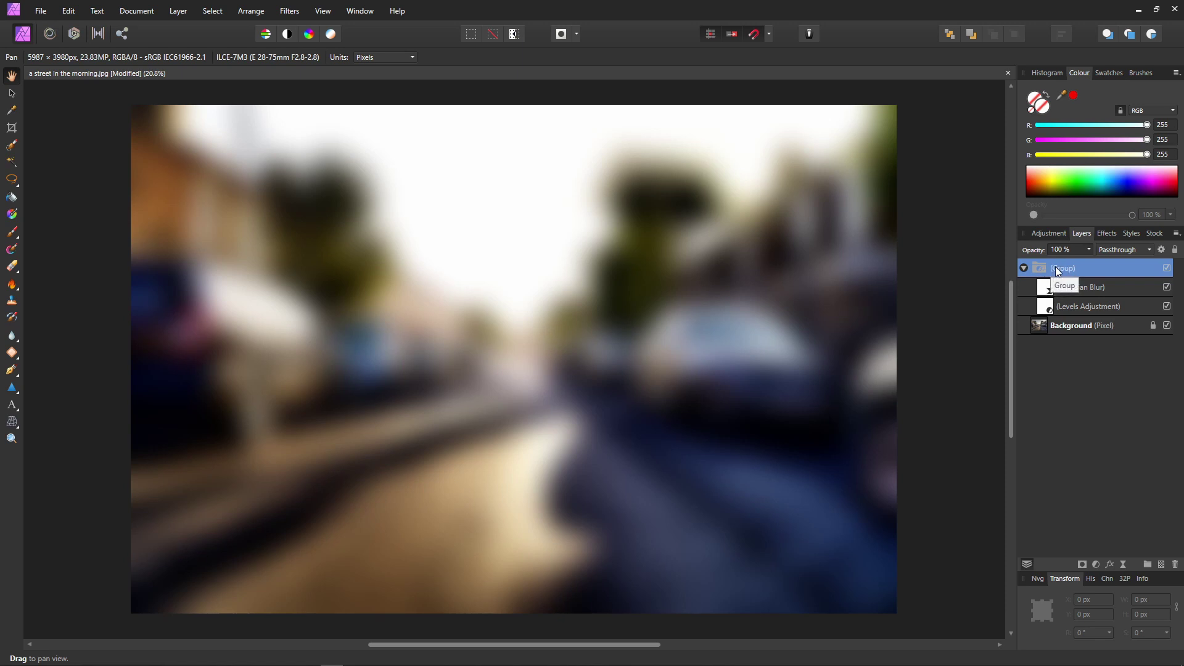
In the group's Blend Options, drag the Source Layer Ranges nodes into a rising diagonal
{"action": "left_click", "coordinate": [1161, 250]}
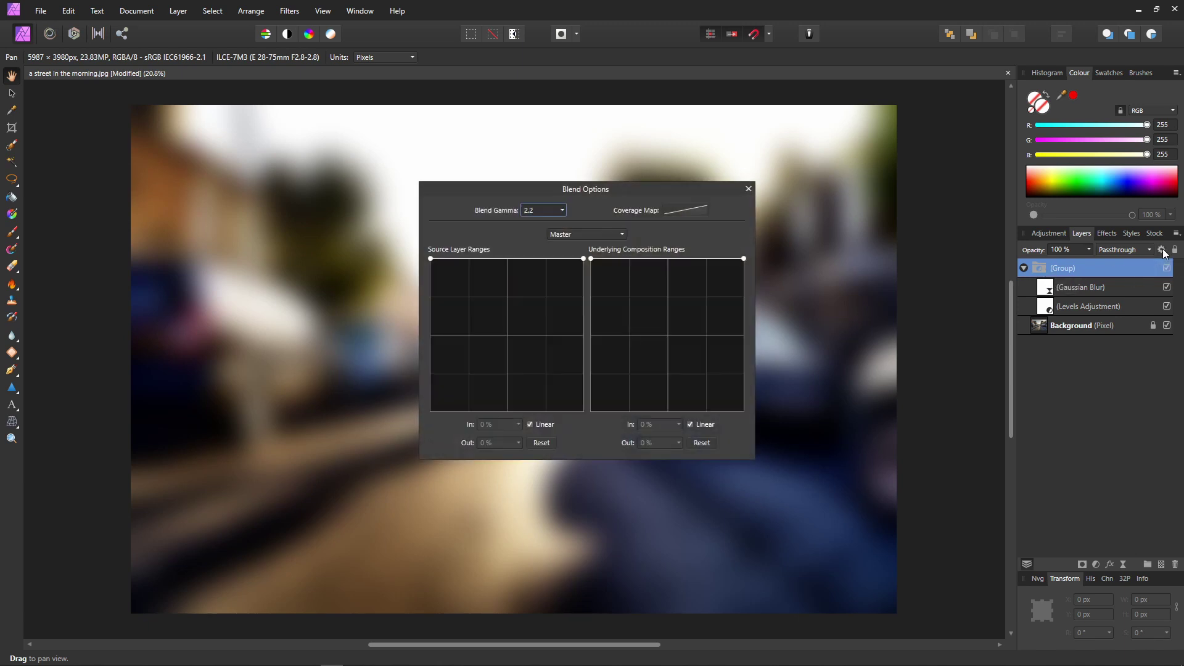
{"action": "left_click_drag", "start_coordinate": [695, 190], "coordinate": [923, 116]}
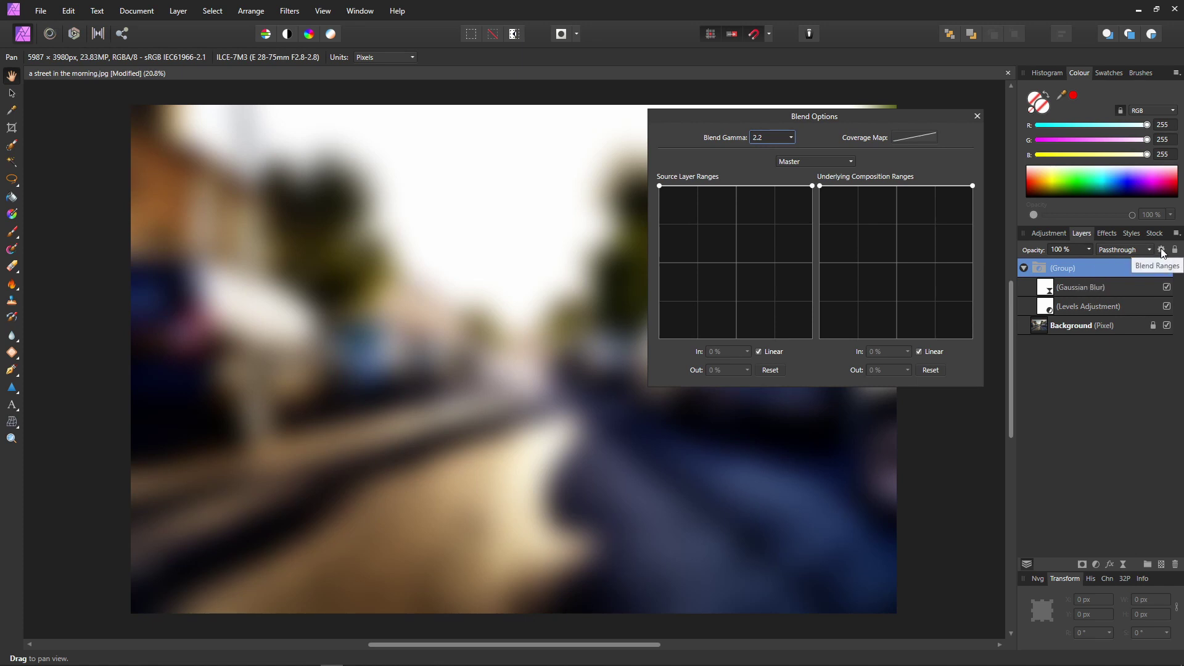
{"action": "left_click", "coordinate": [659, 185]}
{"action": "left_click_drag", "start_coordinate": [659, 186], "coordinate": [637, 345]}
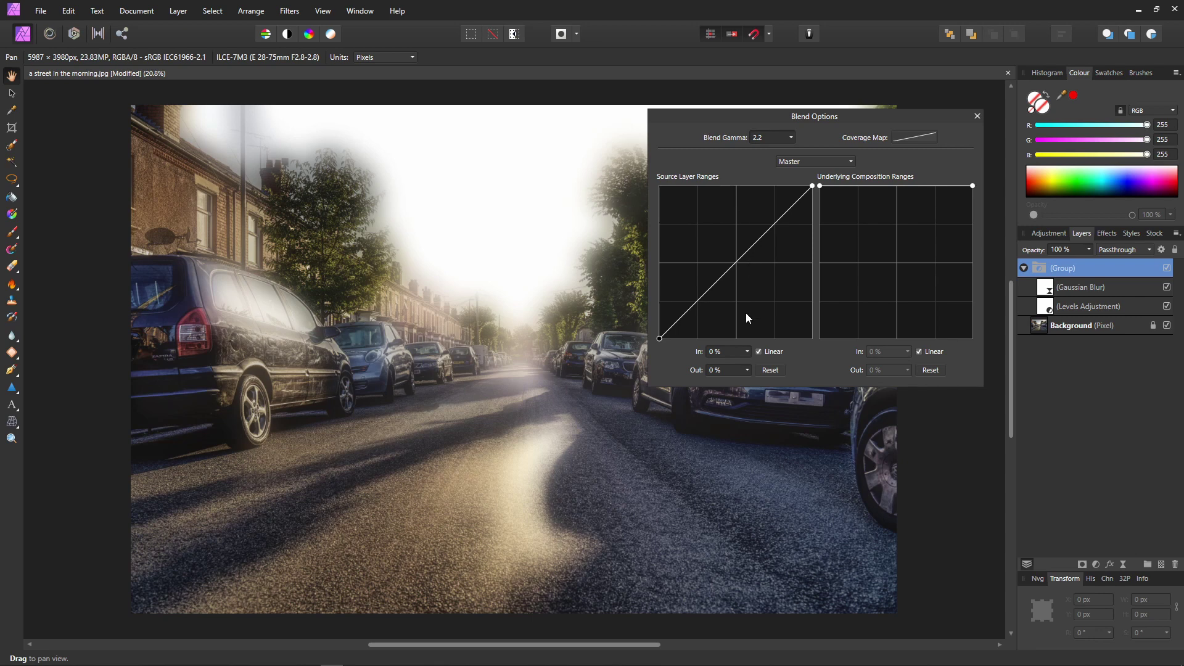
{"action": "mouse_move", "coordinate": [811, 186]}
{"action": "left_mouse_down"}
{"action": "mouse_move", "coordinate": [819, 351]}
{"action": "mouse_move", "coordinate": [819, 180]}
{"action": "left_mouse_up"}
{"action": "left_click", "coordinate": [659, 338]}
{"action": "left_click", "coordinate": [977, 116]}
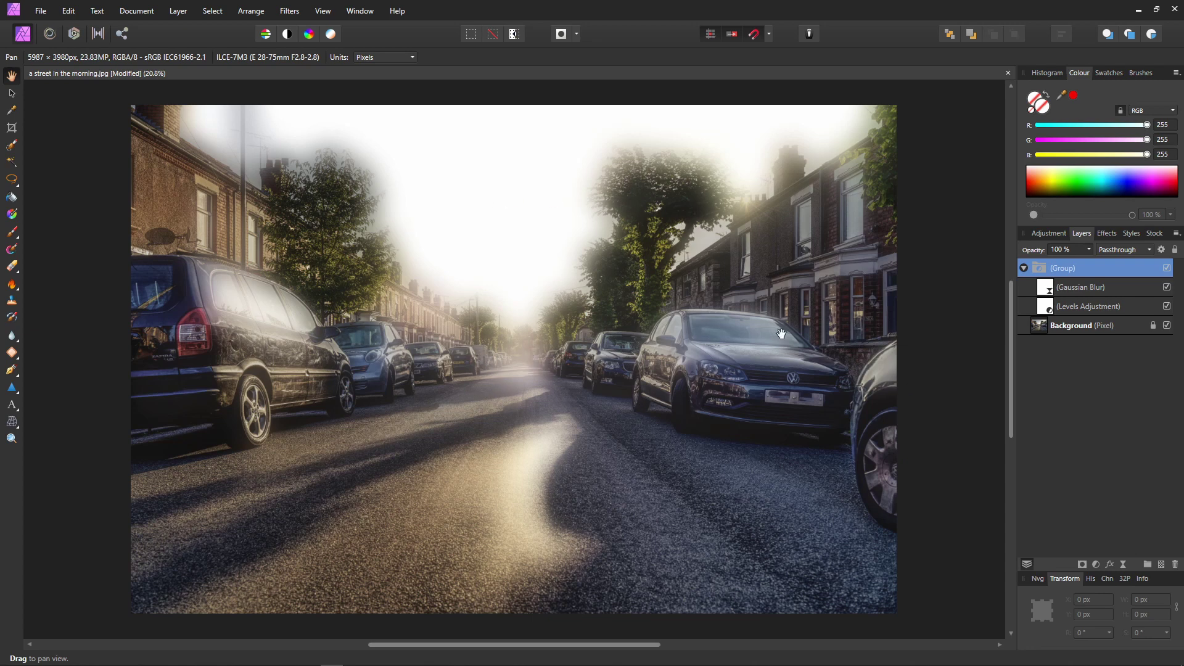
Drop the glow group's opacity to 63%, then toggle its visibility to compare
{"action": "left_click", "coordinate": [1088, 249]}
{"action": "left_click_drag", "start_coordinate": [1086, 264], "coordinate": [1061, 283]}
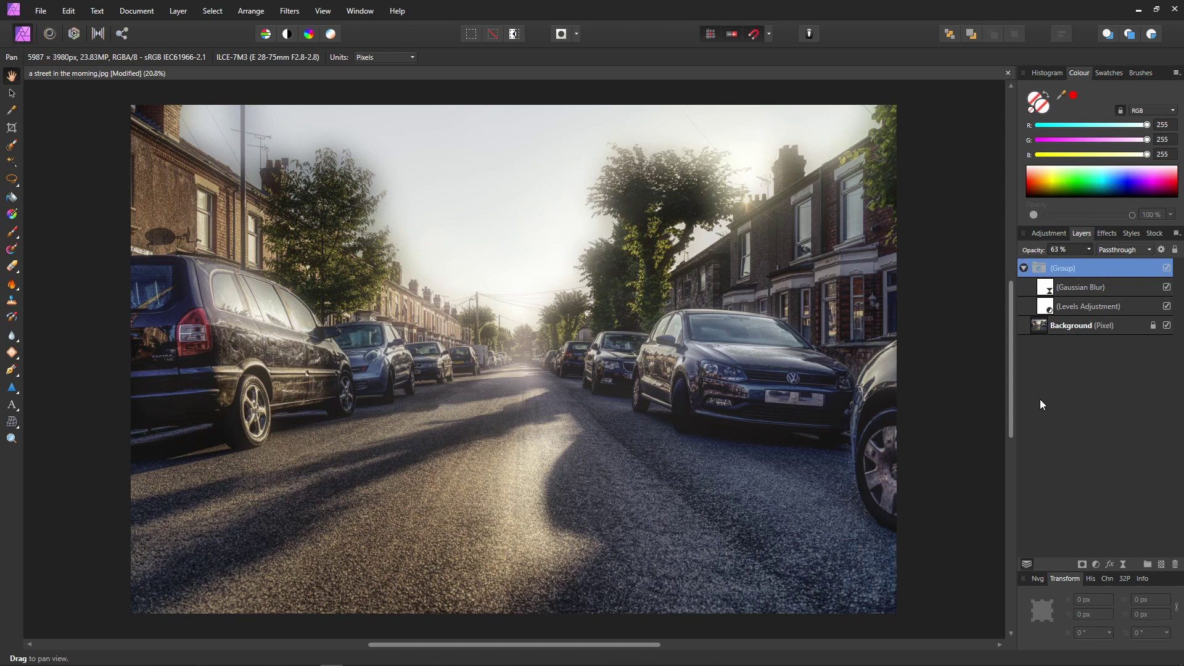
{"action": "left_click", "coordinate": [1167, 267]}
{"action": "left_click", "coordinate": [1167, 267]}
Add a High Pass live filter in Linear Light blend mode with a 3 px radius
{"action": "left_click", "coordinate": [1122, 565]}
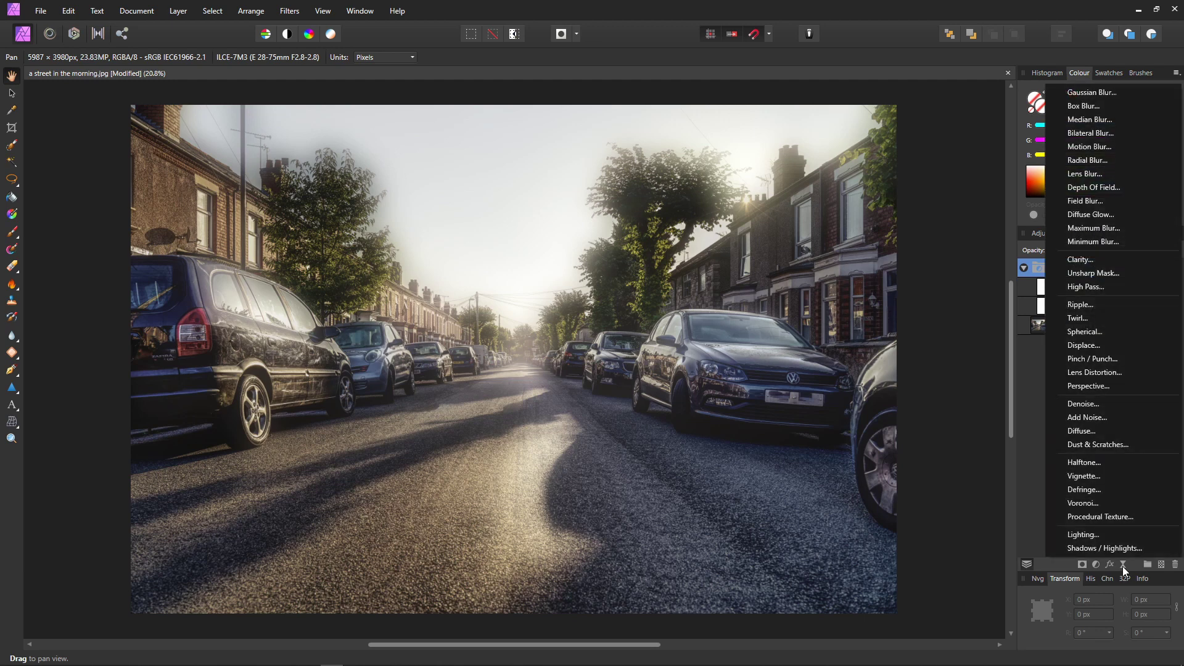
{"action": "left_click", "coordinate": [1110, 287]}
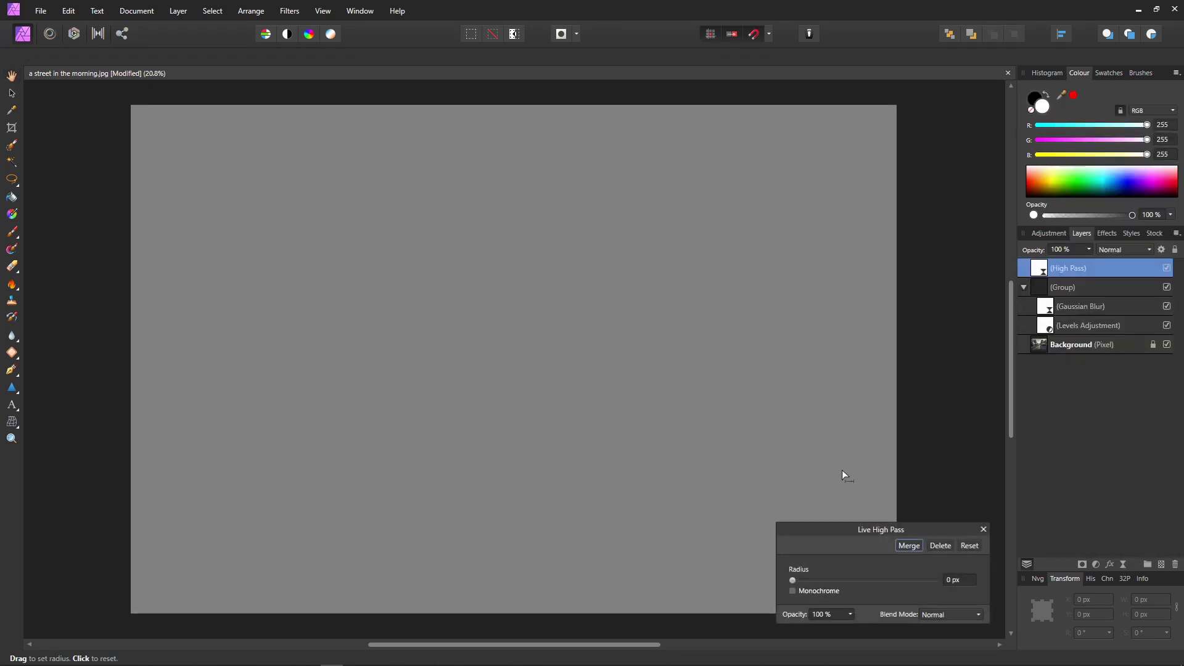
{"action": "left_click", "coordinate": [952, 615]}
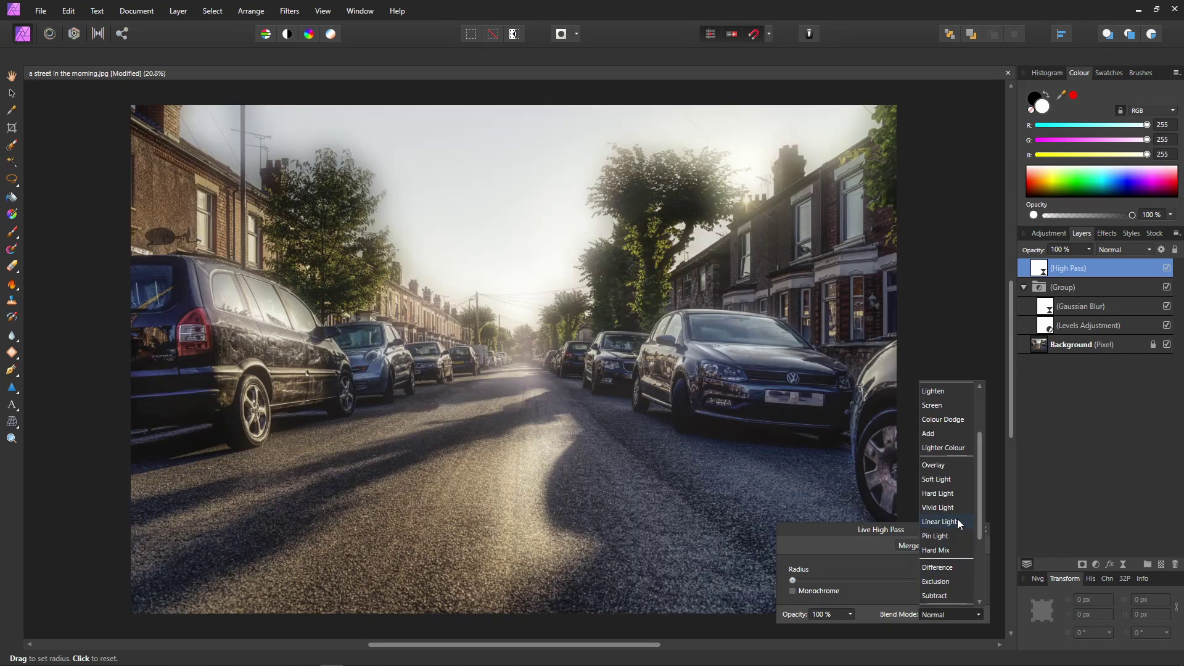
{"action": "left_click", "coordinate": [957, 519]}
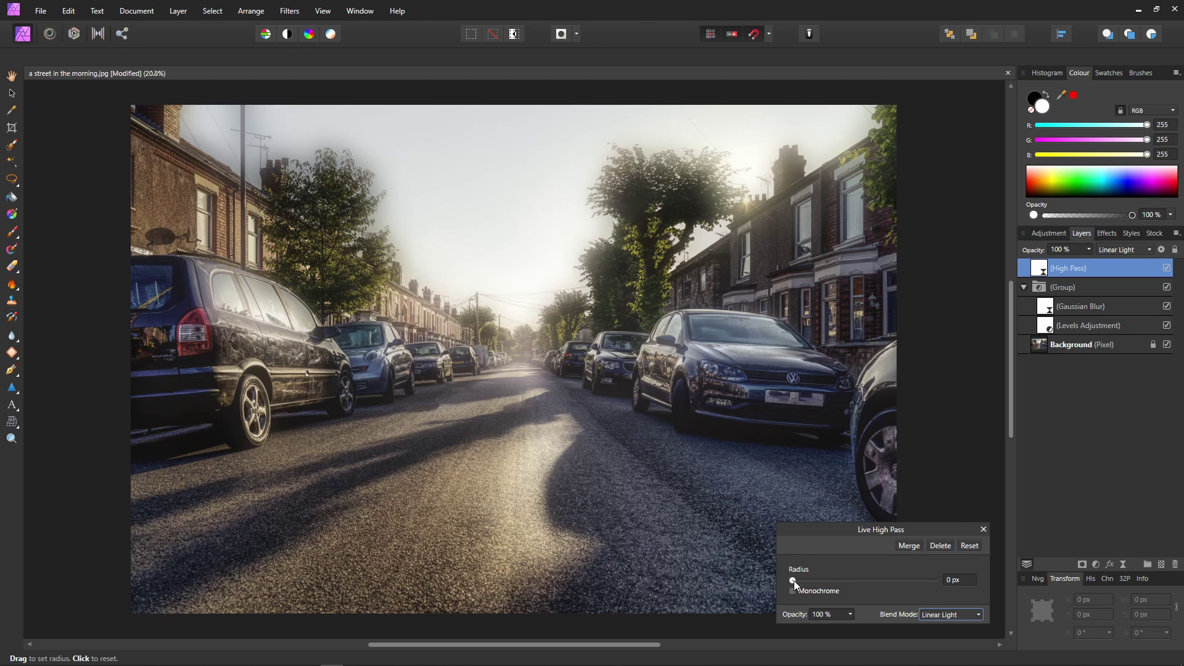
{"action": "left_click_drag", "start_coordinate": [793, 580], "coordinate": [798, 581]}
{"action": "left_click", "coordinate": [954, 580]}
{"action": "type", "text": "3"}
{"action": "key", "text": "Return"}
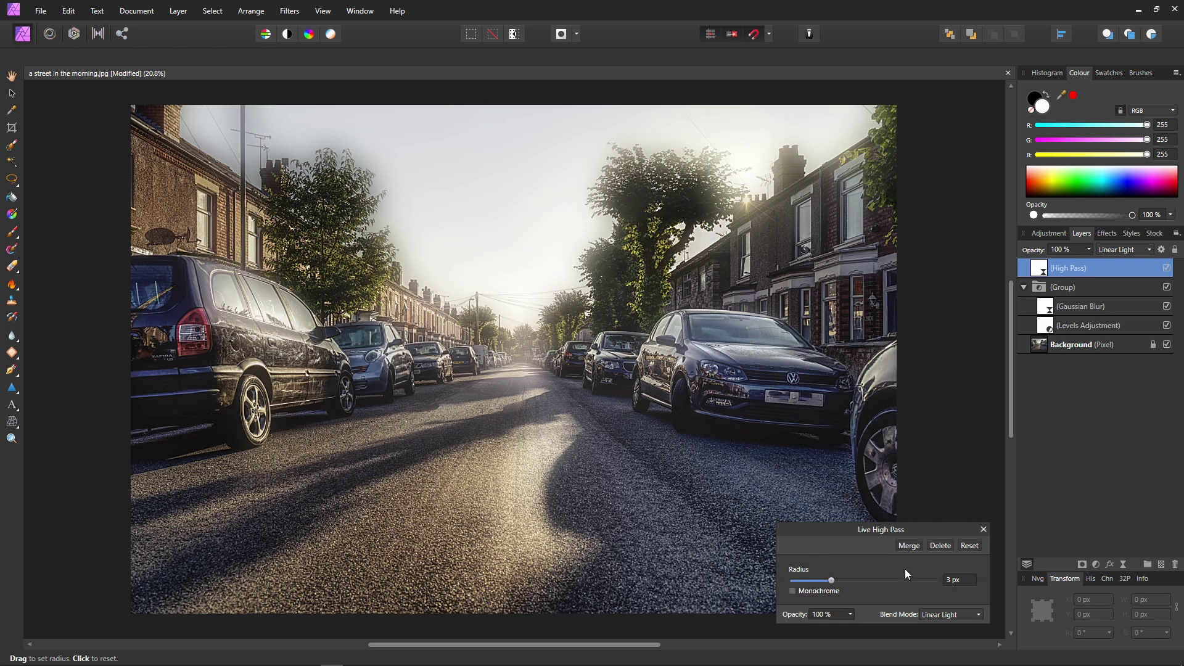
{"action": "left_click", "coordinate": [983, 529]}
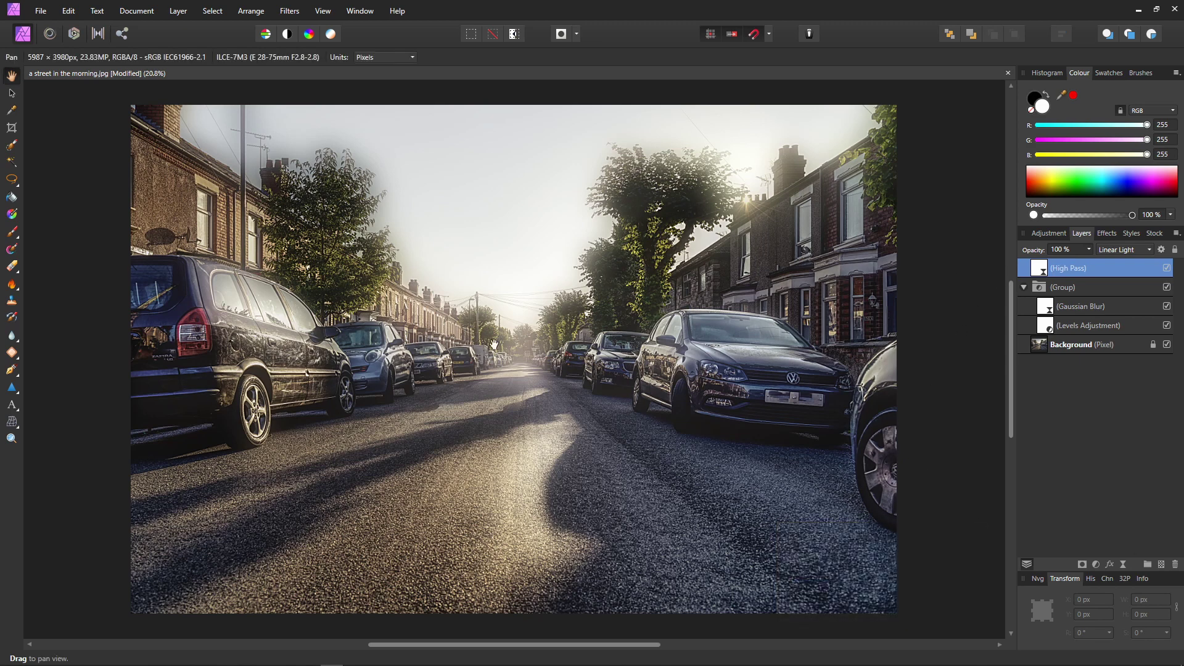
Toggle the High Pass layer off and on to compare, then bring up its Blend Options
{"action": "left_click", "coordinate": [1166, 270]}
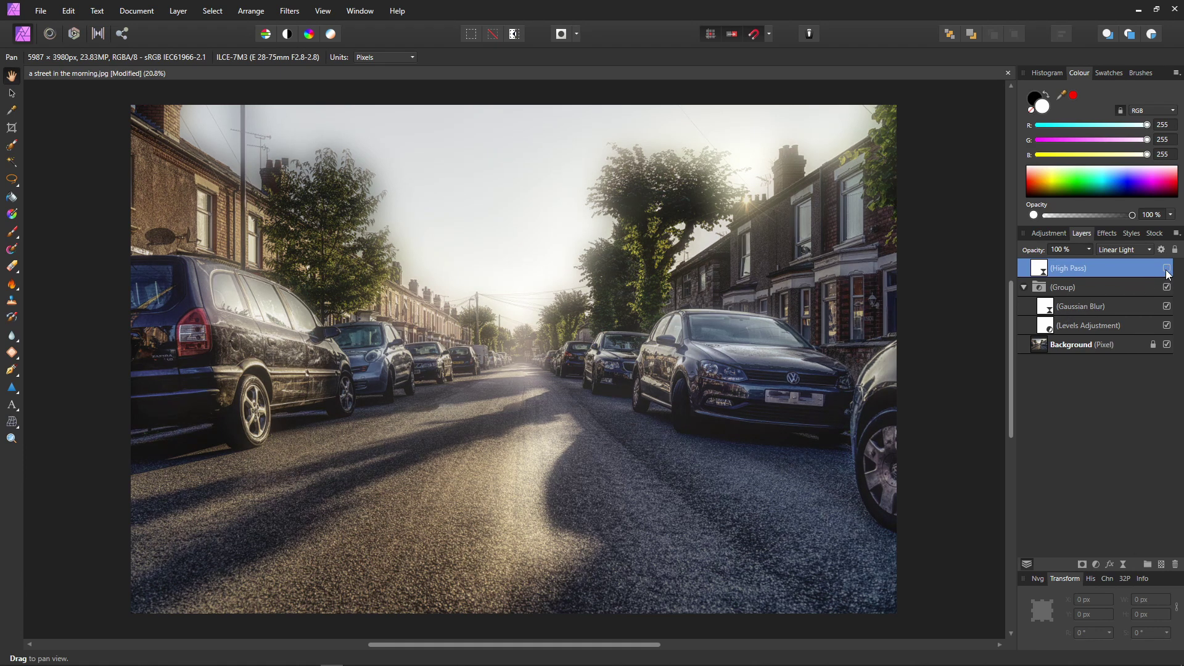
{"action": "left_click", "coordinate": [1166, 269]}
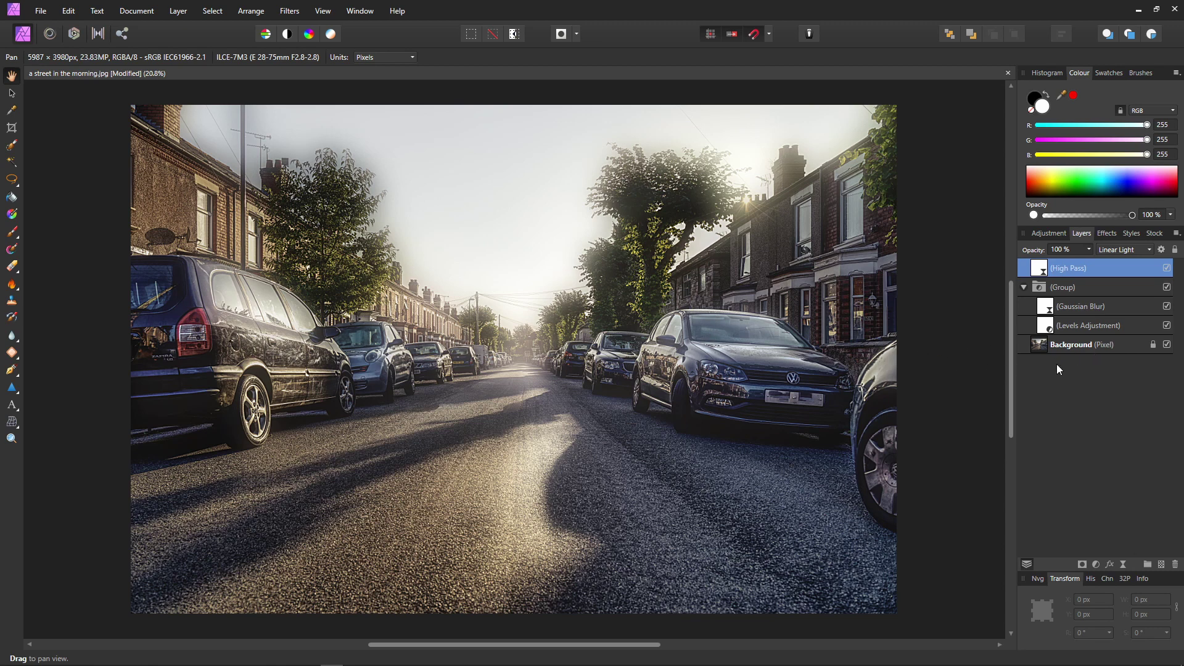
{"action": "left_click", "coordinate": [1161, 249]}
{"action": "left_click_drag", "start_coordinate": [697, 194], "coordinate": [937, 158]}
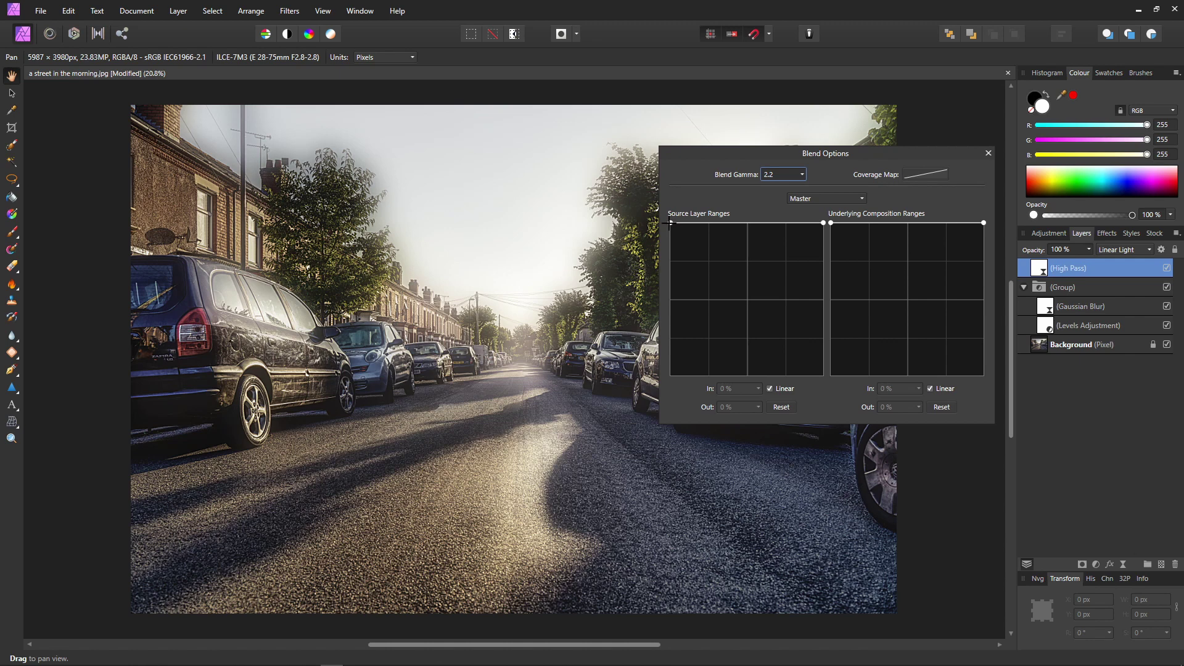
Slope the High Pass source blend range by lowering its top-left node, then close Blend Options
{"action": "left_click_drag", "start_coordinate": [671, 224], "coordinate": [655, 393]}
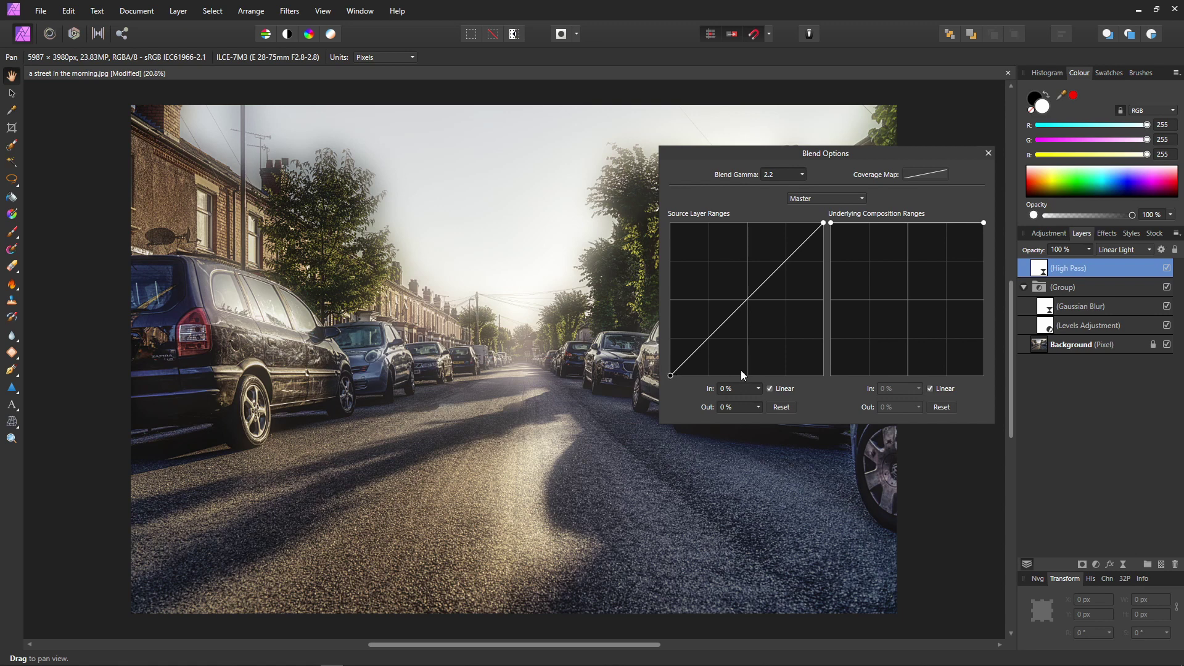
{"action": "left_click", "coordinate": [989, 153]}
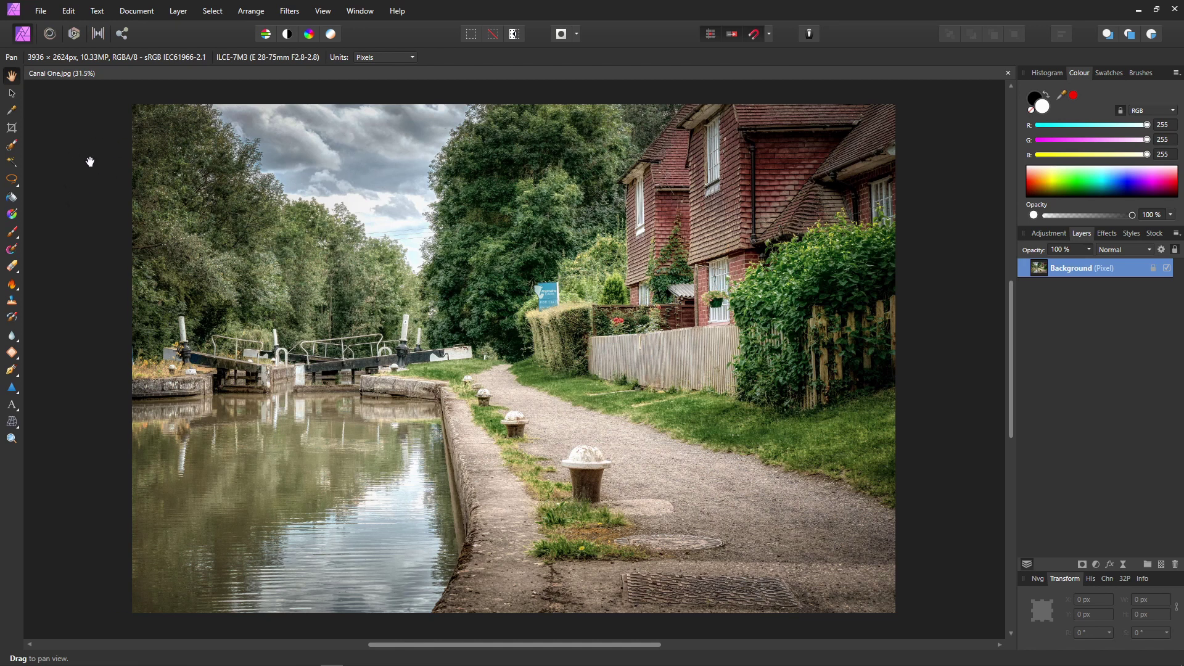
Import Orton Glow.afmacro from Downloads into the Macro panel and enlarge its step list
{"action": "left_click", "coordinate": [325, 13]}
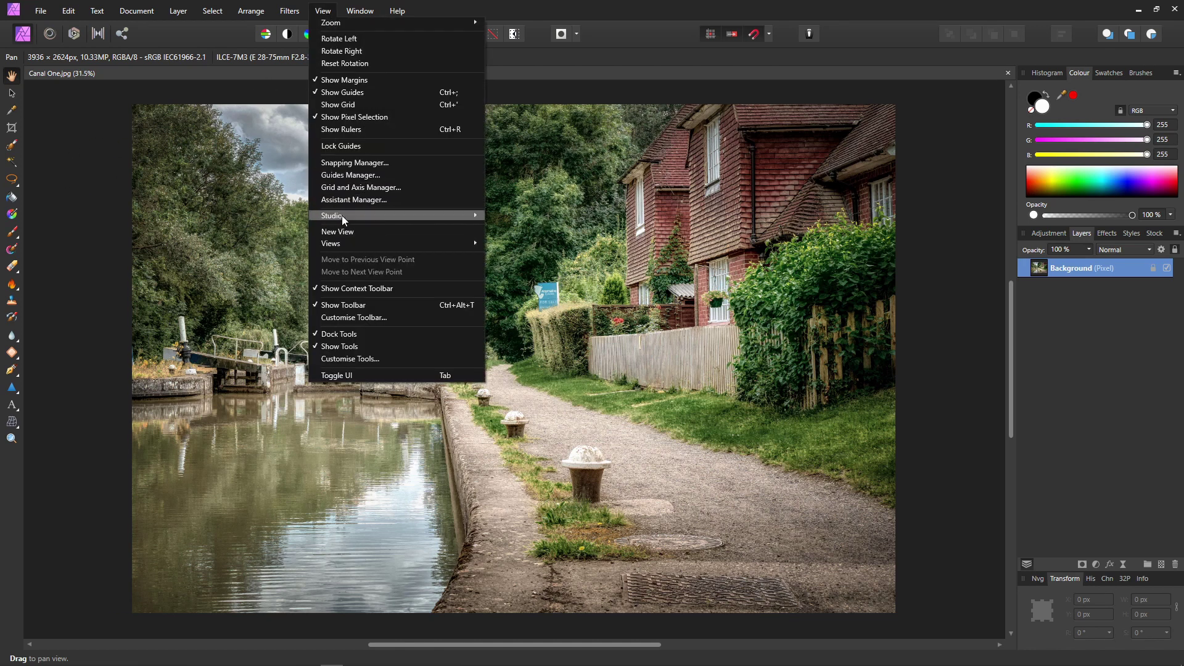
{"action": "mouse_move", "coordinate": [342, 215]}
{"action": "left_click", "coordinate": [520, 397]}
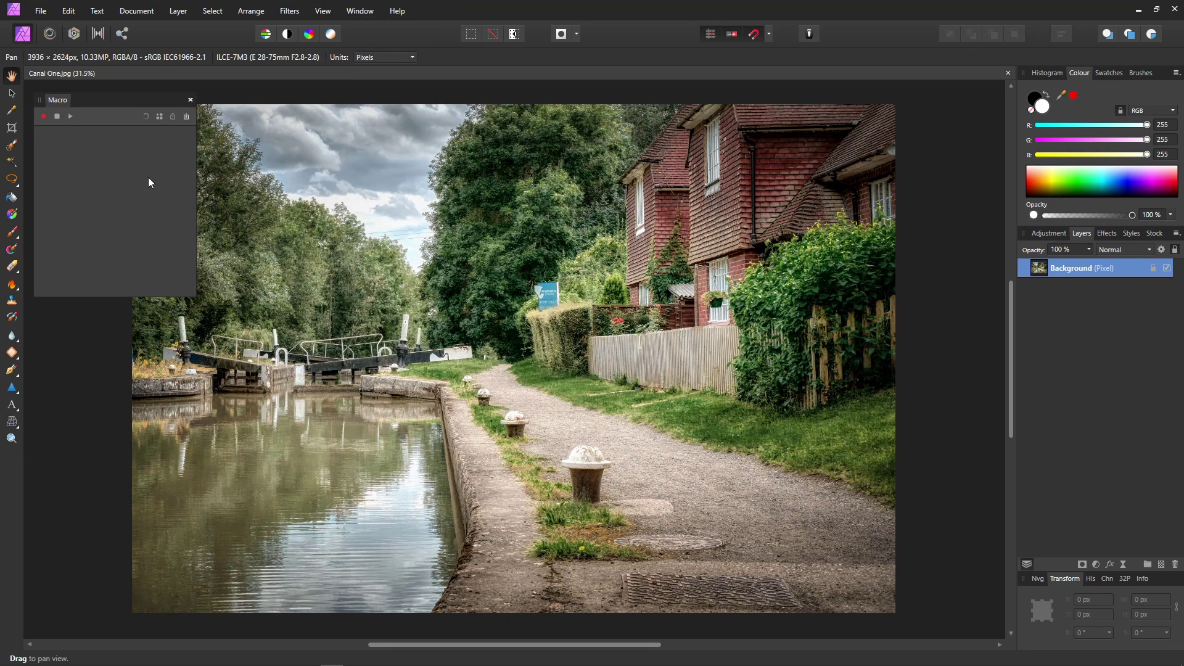
{"action": "left_click", "coordinate": [186, 118]}
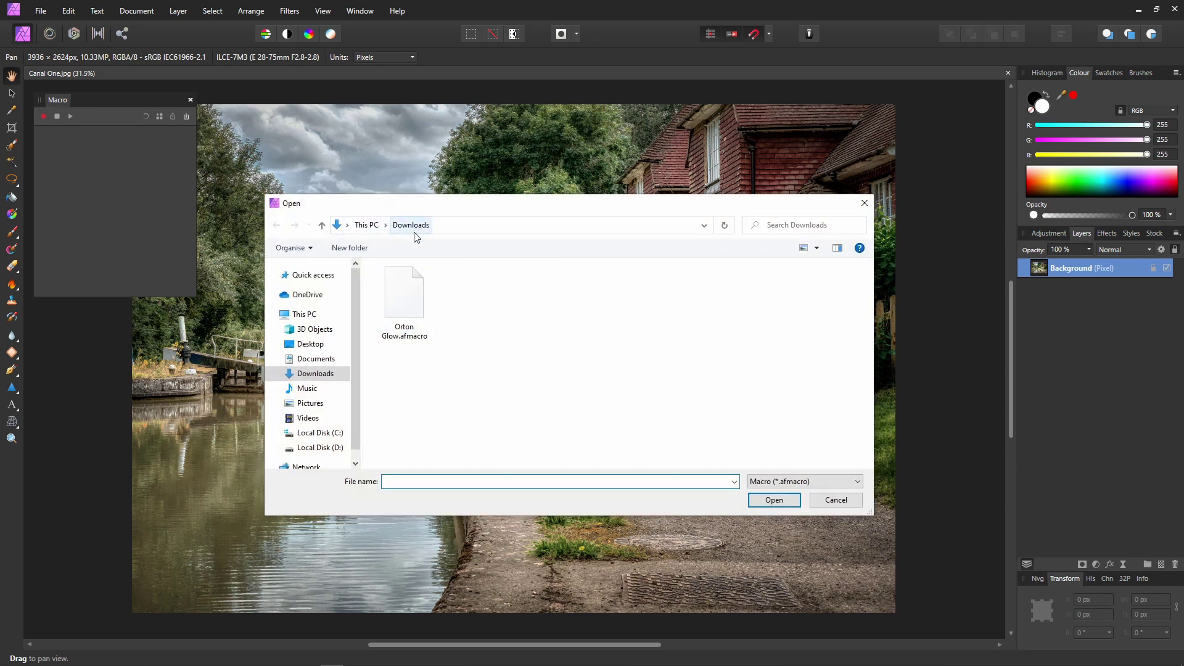
{"action": "double_click", "coordinate": [408, 306]}
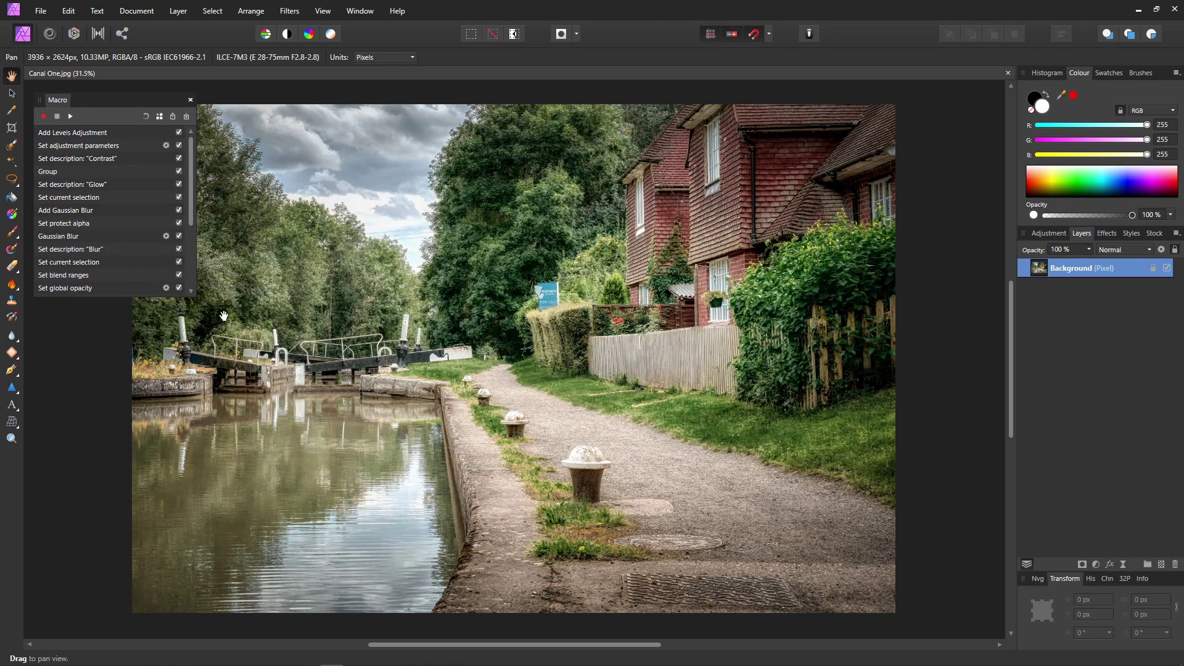
{"action": "left_click_drag", "start_coordinate": [195, 297], "coordinate": [204, 423]}
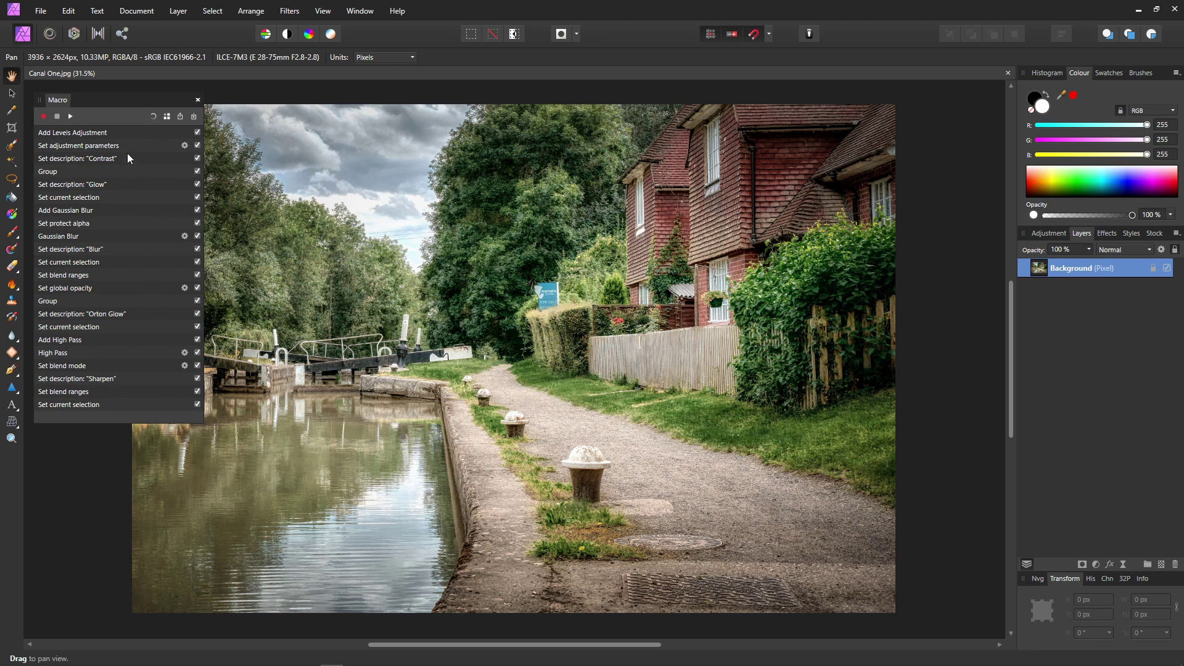
{"action": "left_click", "coordinate": [166, 117]}
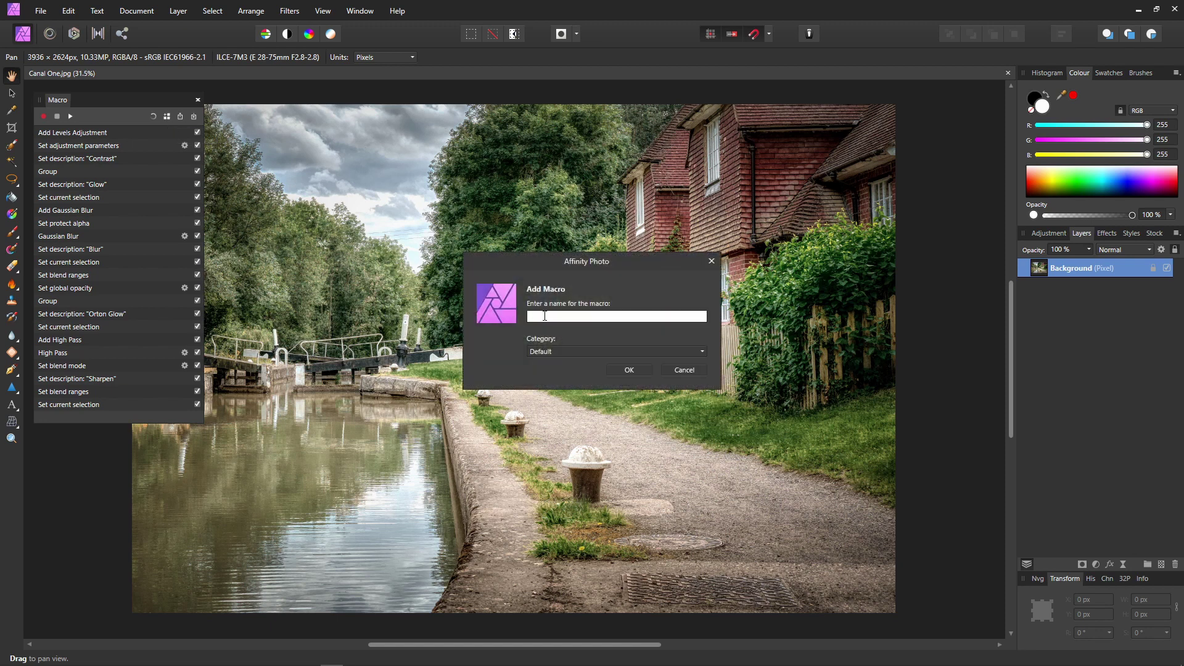
Name the macro 'Orton Glow' and save it to the library's Default category
{"action": "type", "text": "Ot"}
{"action": "type", "text": "ton Glow"}
{"action": "left_click", "coordinate": [629, 370]}
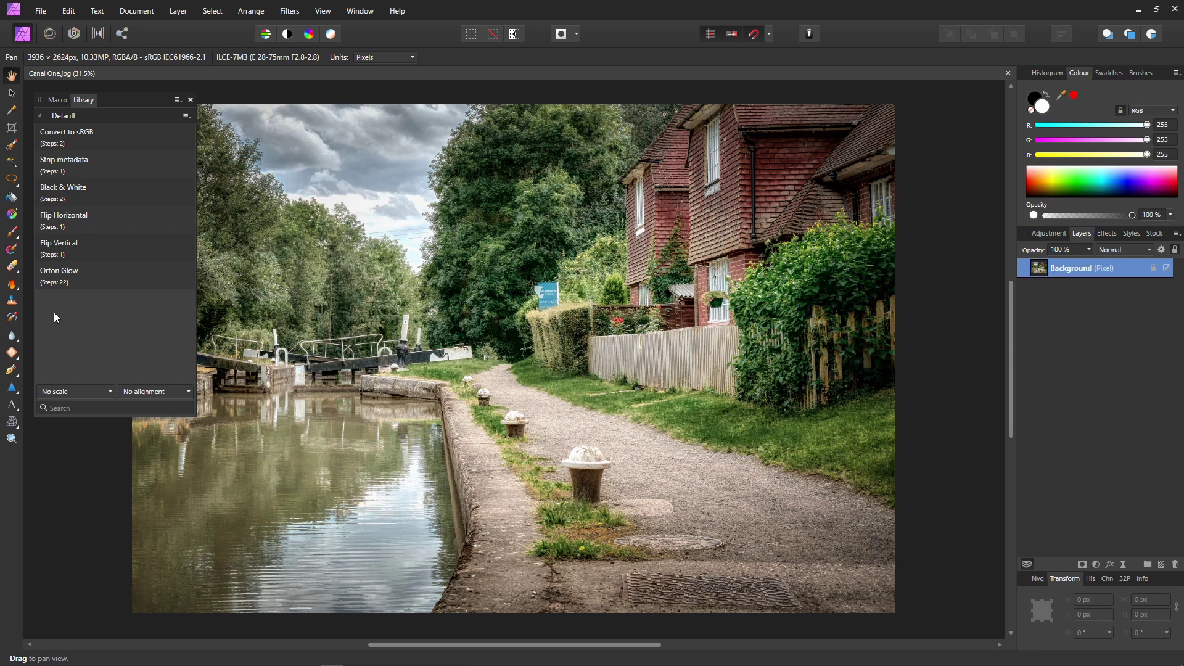
Run Orton Glow on Canal One.jpg and expand the group to show Sharpen, Blur and Contrast
{"action": "left_click", "coordinate": [81, 276]}
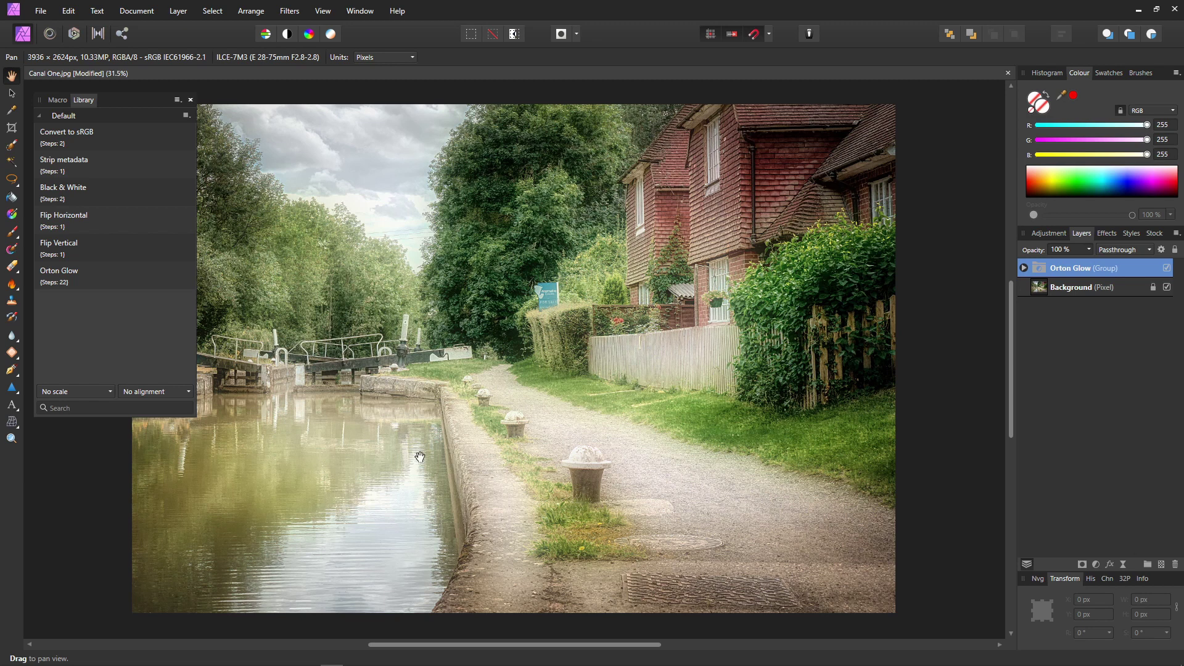
{"action": "left_click", "coordinate": [190, 99]}
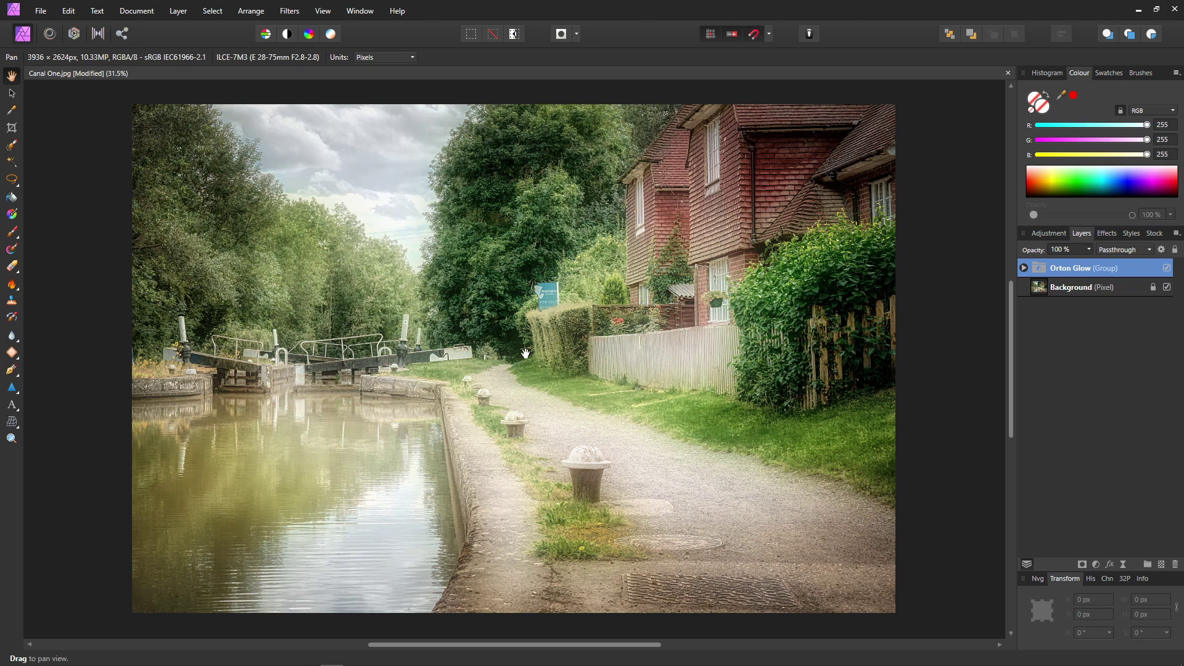
{"action": "left_click", "coordinate": [1023, 268]}
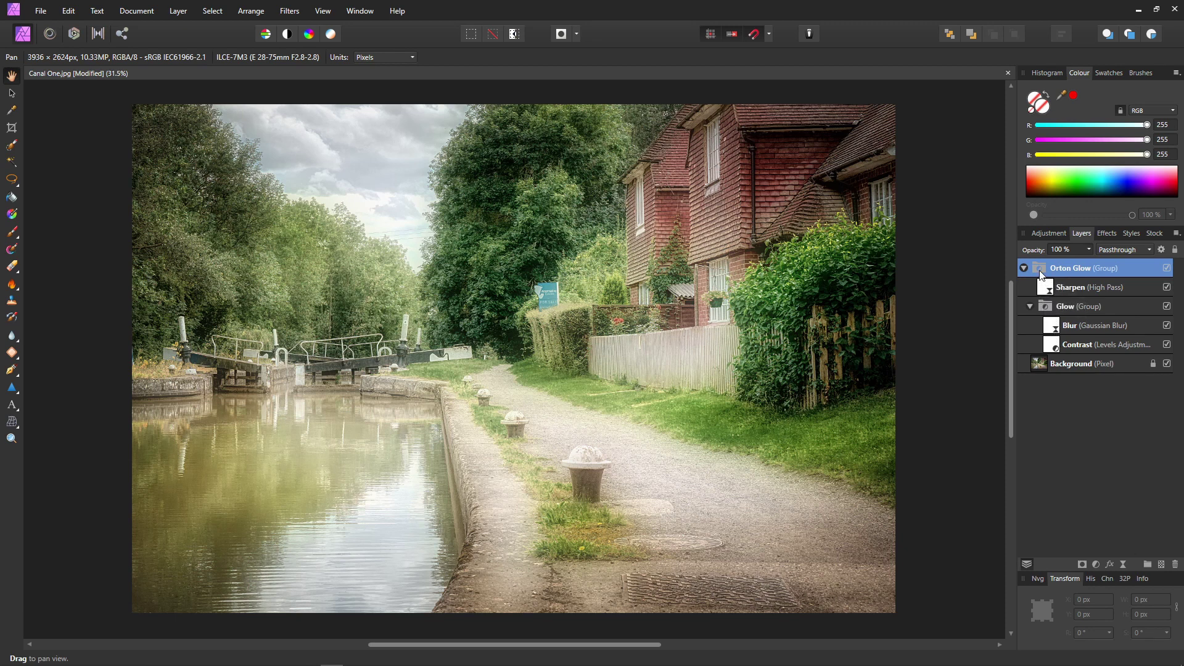
Raise the Glow group's opacity from 50% to about 66% for a stronger glow
{"action": "left_click", "coordinate": [1047, 312]}
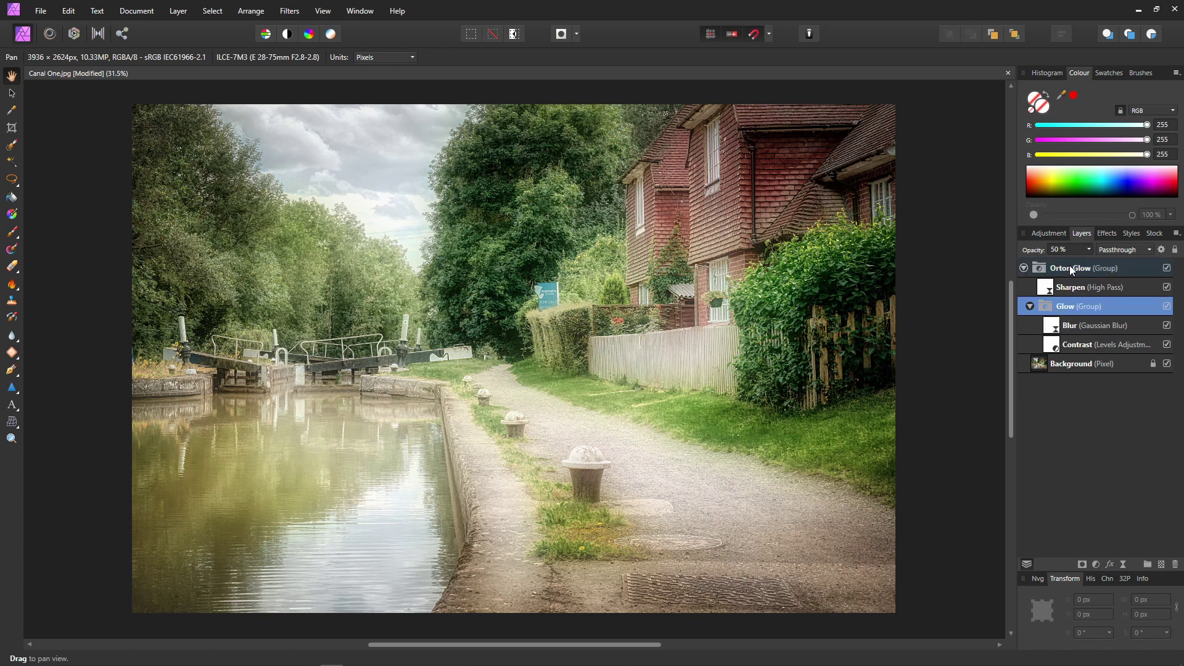
{"action": "left_click", "coordinate": [1089, 249]}
{"action": "left_click_drag", "start_coordinate": [1103, 262], "coordinate": [1108, 263]}
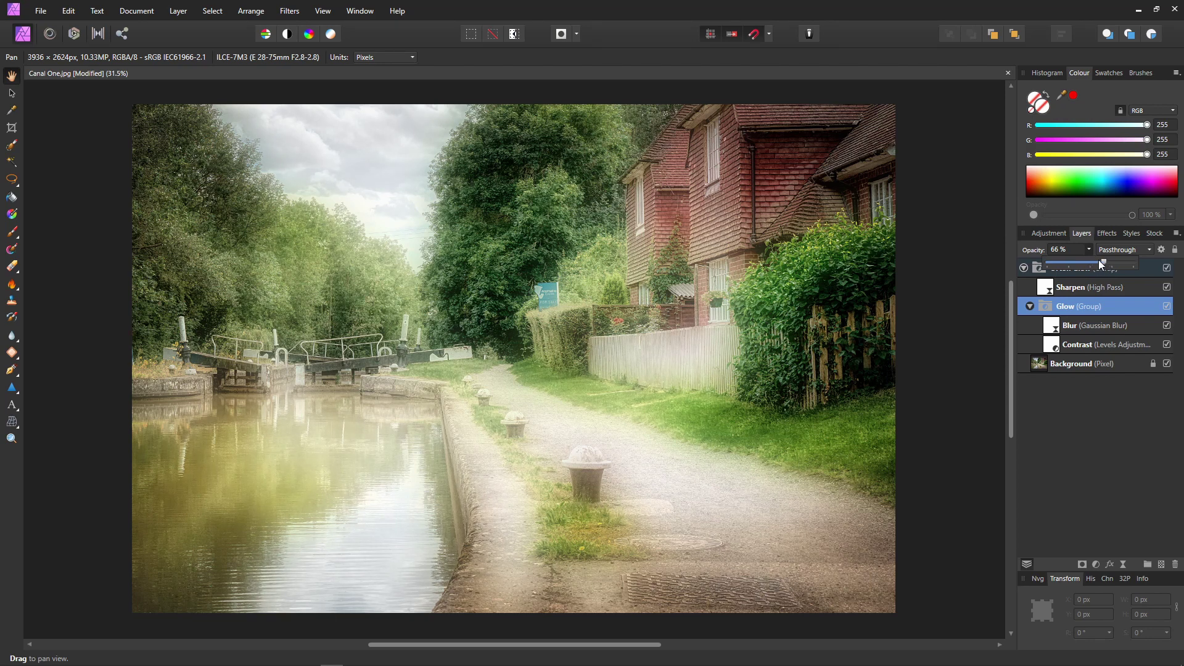
{"action": "left_click", "coordinate": [1053, 350]}
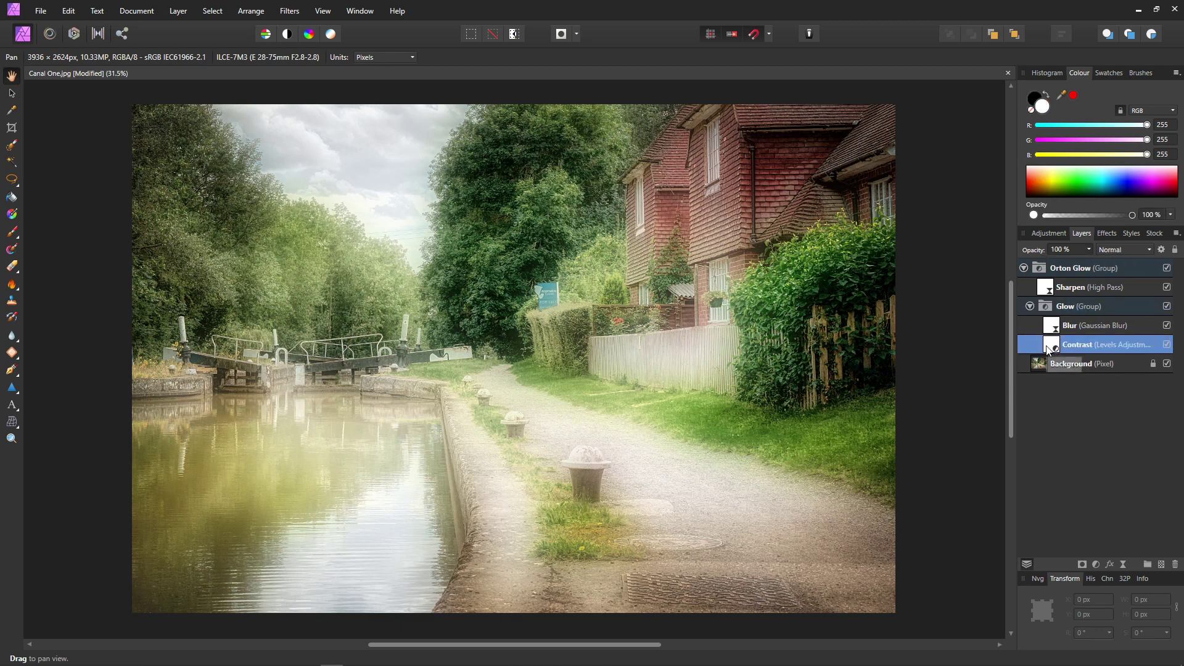
Set the Contrast Levels layer to Black Level 34% and White Level about 60%
{"action": "double_click", "coordinate": [1053, 350]}
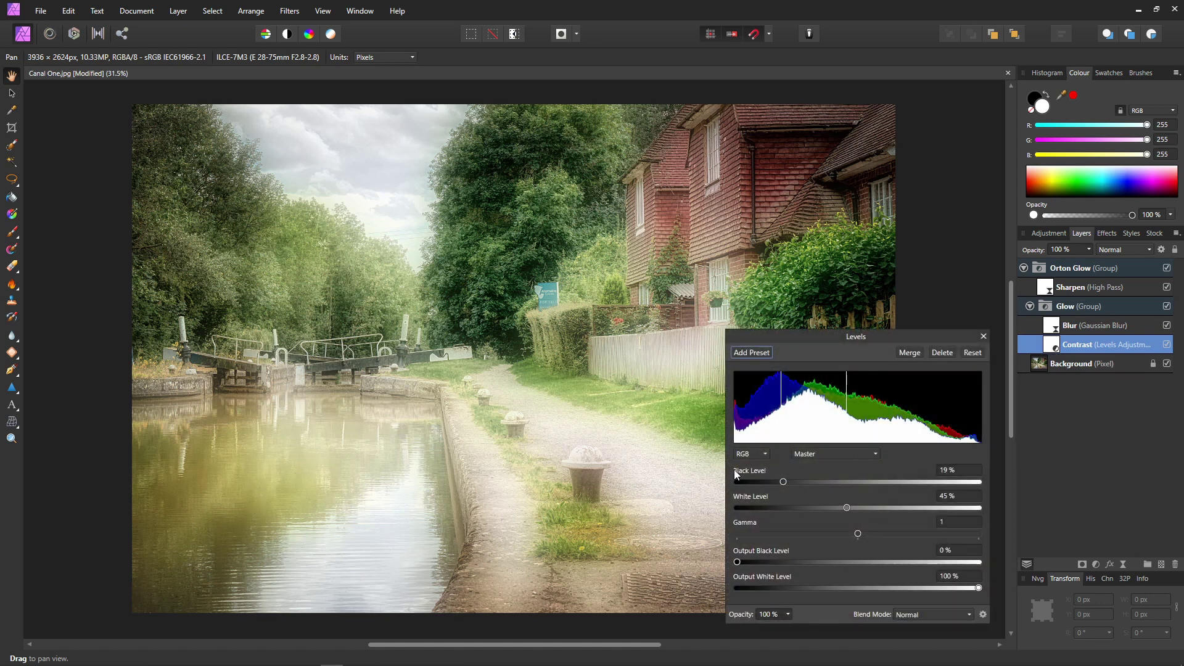
{"action": "left_click_drag", "start_coordinate": [854, 509], "coordinate": [865, 508]}
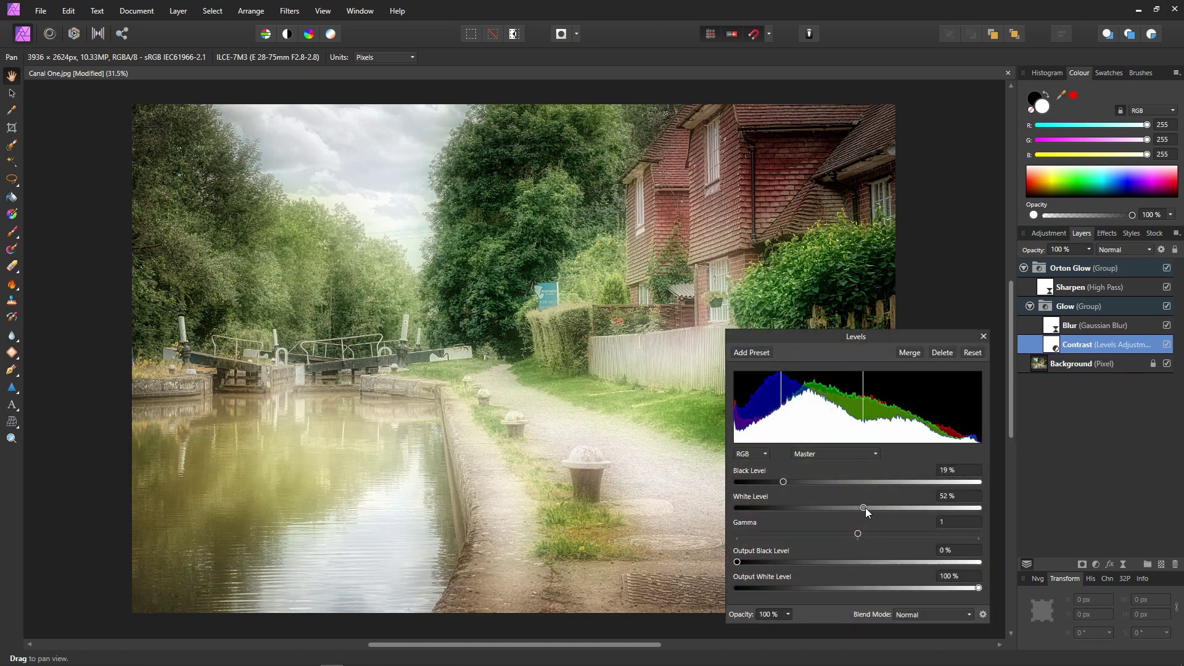
{"action": "left_click_drag", "start_coordinate": [785, 481], "coordinate": [819, 482]}
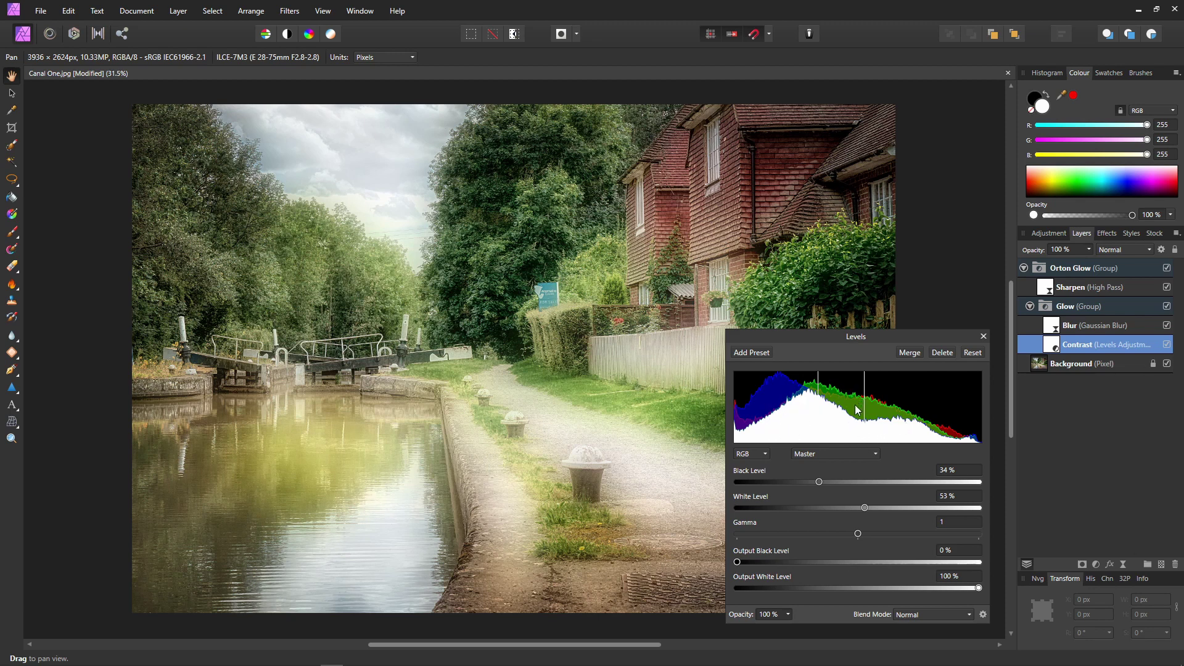
{"action": "left_click_drag", "start_coordinate": [868, 508], "coordinate": [880, 508]}
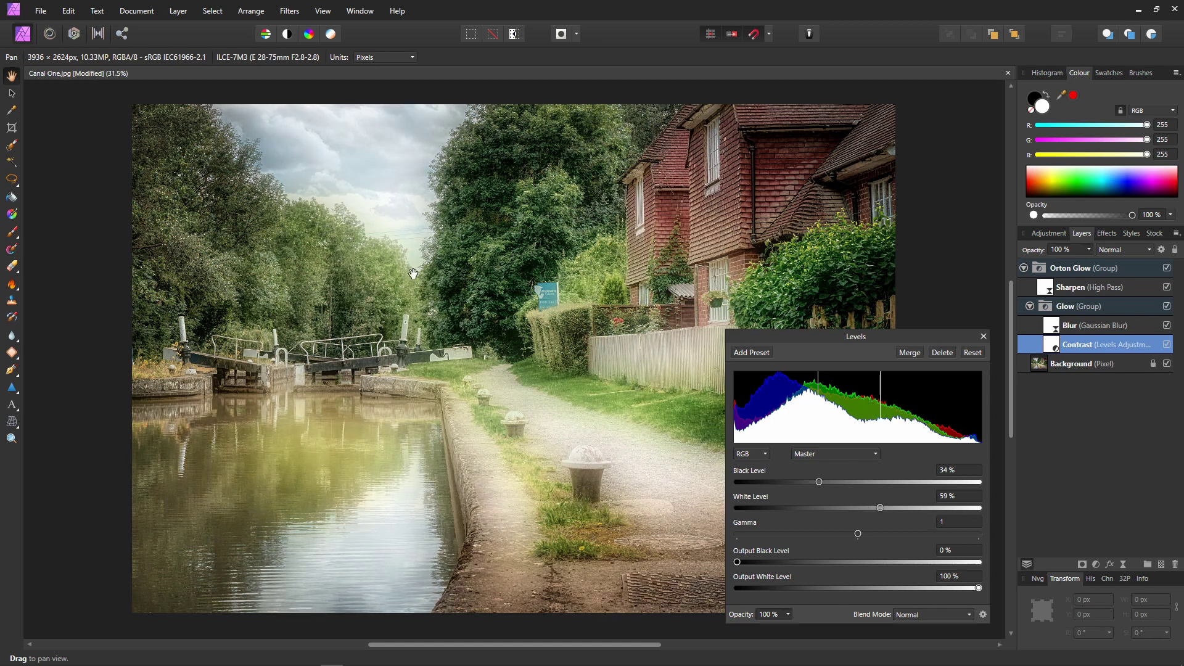
{"action": "mouse_move", "coordinate": [880, 508]}
{"action": "left_mouse_down"}
{"action": "mouse_move", "coordinate": [870, 508]}
{"action": "mouse_move", "coordinate": [882, 510]}
{"action": "left_mouse_up"}
{"action": "left_click", "coordinate": [982, 337]}
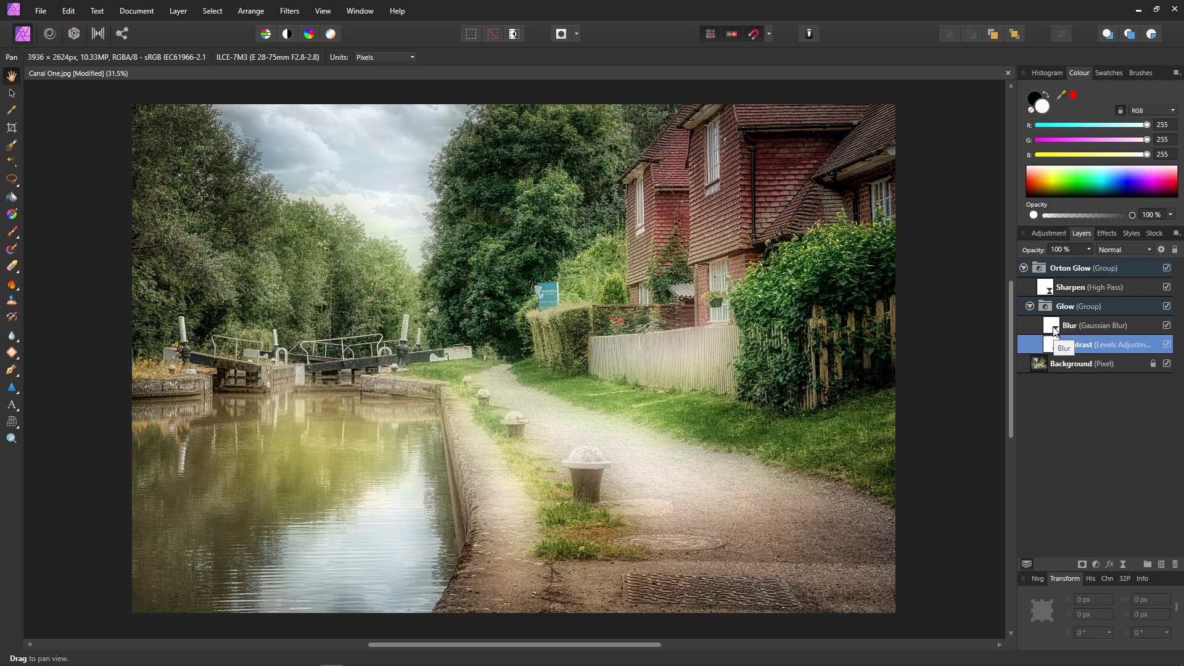
Reduce the Blur layer's radius to about 60 px
{"action": "double_click", "coordinate": [1052, 327]}
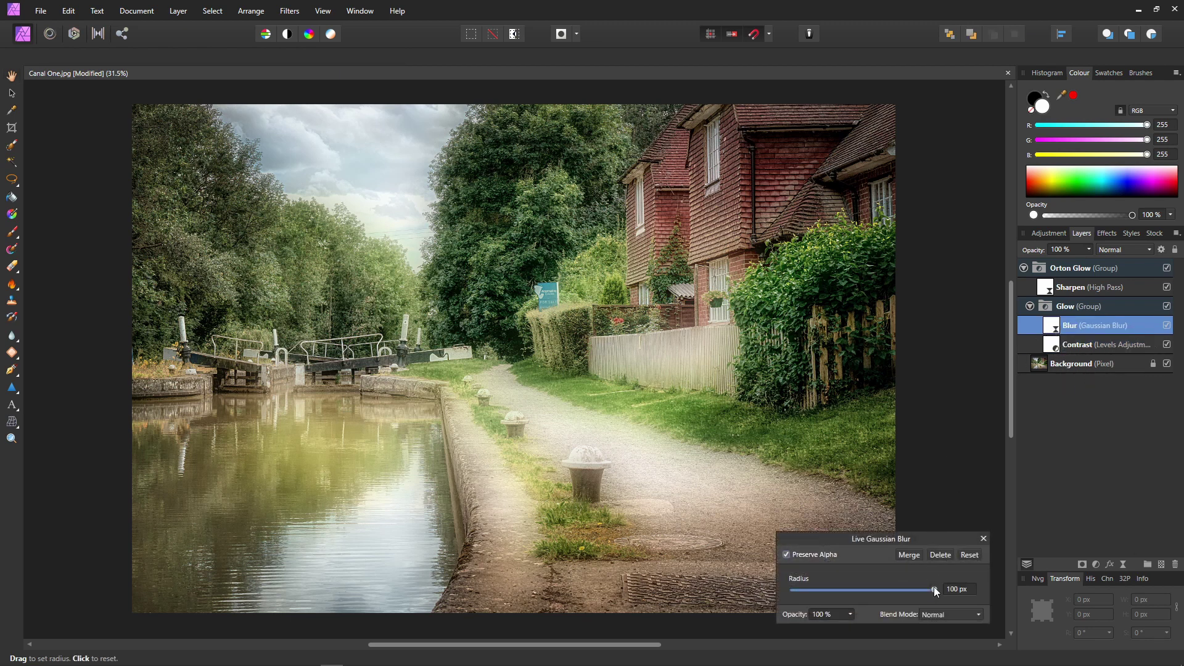
{"action": "left_click_drag", "start_coordinate": [935, 592], "coordinate": [923, 592]}
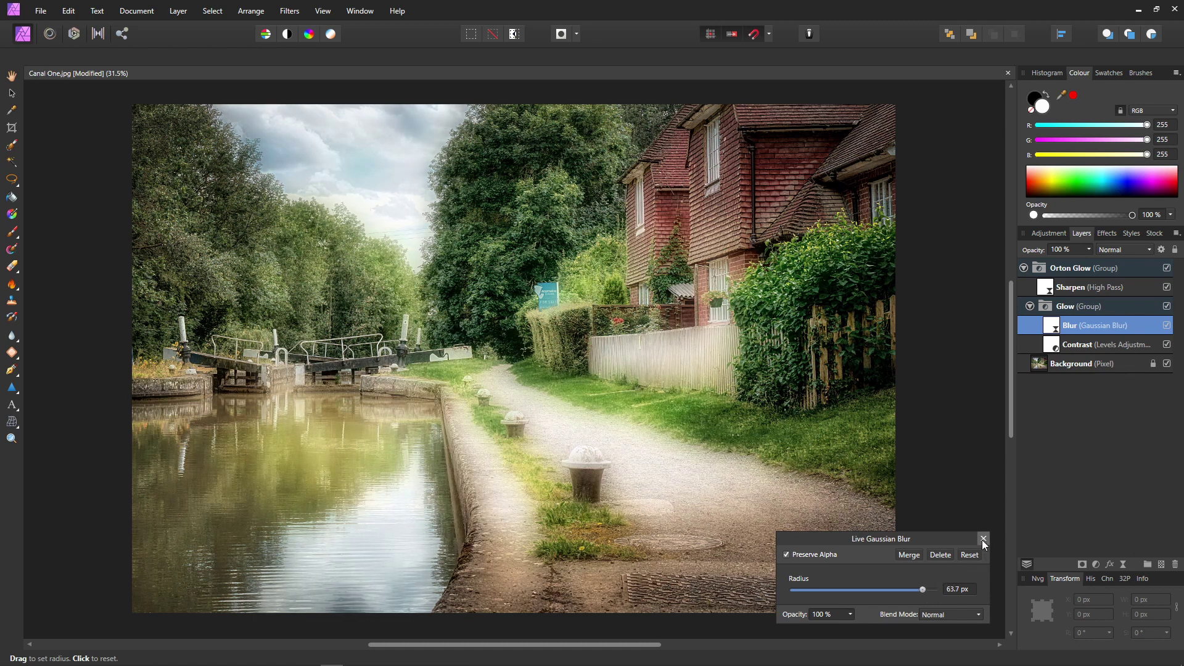
{"action": "left_click", "coordinate": [984, 539]}
Shrink the radius of the Sharpen High Pass layer
{"action": "double_click", "coordinate": [1045, 287]}
{"action": "left_click_drag", "start_coordinate": [832, 579], "coordinate": [823, 582]}
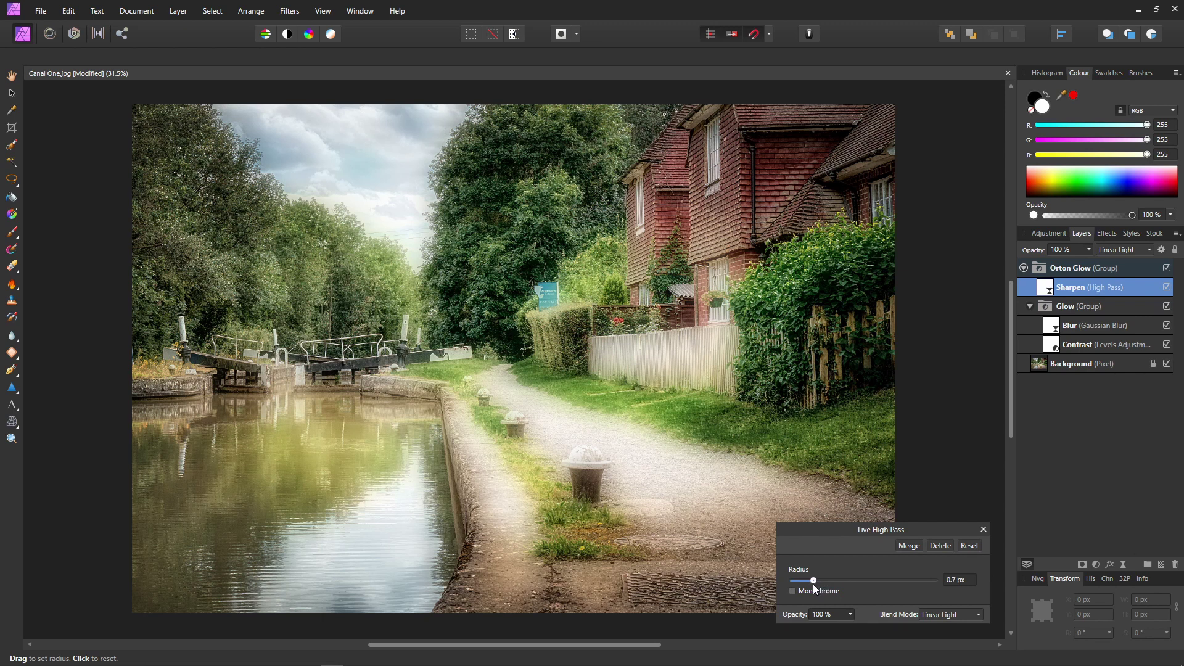
{"action": "left_click", "coordinate": [983, 529]}
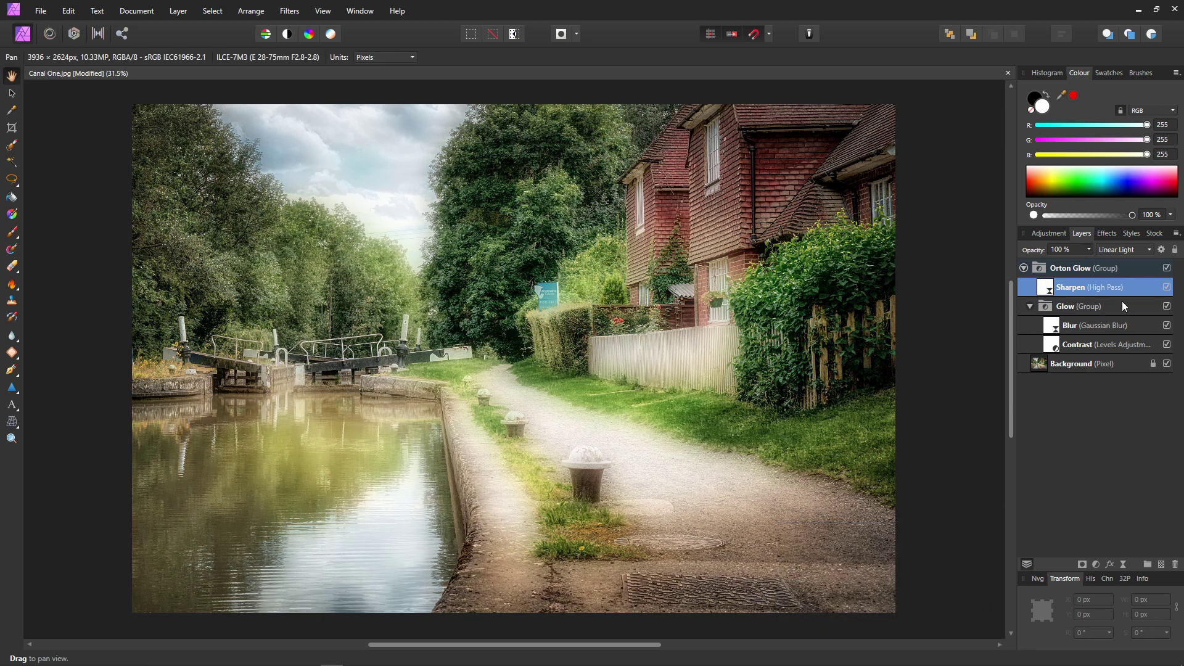
Drop the Sharpen layer's opacity to 71% and toggle Orton Glow off and on to compare
{"action": "left_click", "coordinate": [1089, 249]}
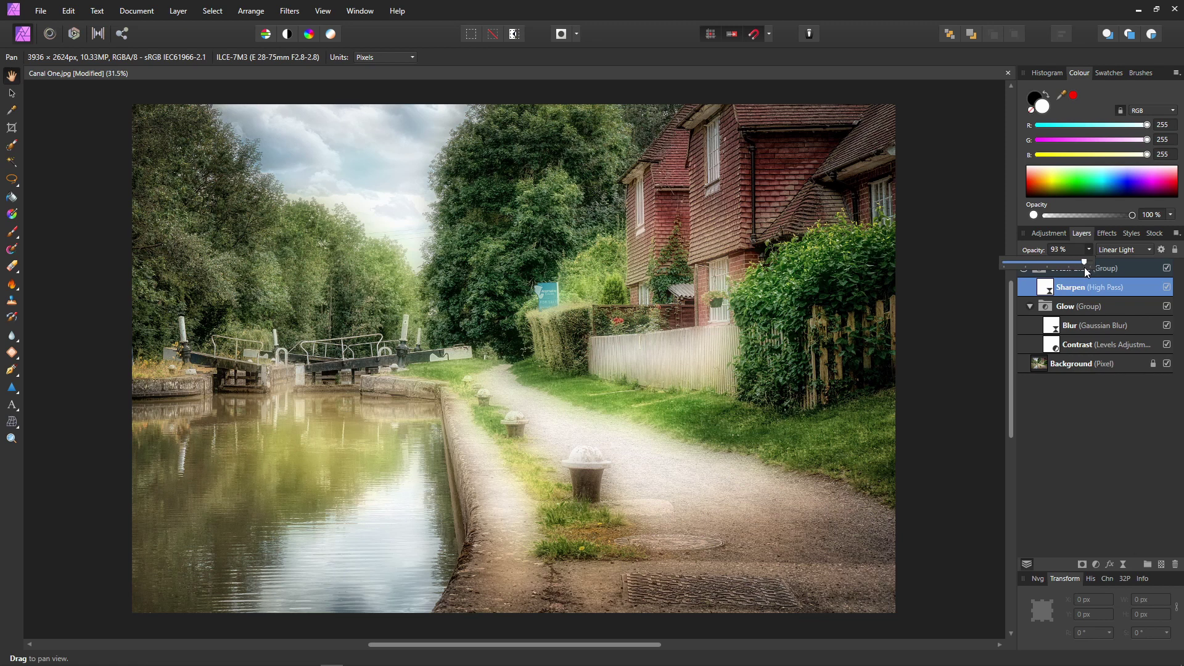
{"action": "left_click_drag", "start_coordinate": [1085, 269], "coordinate": [1064, 268]}
{"action": "left_click", "coordinate": [1167, 269]}
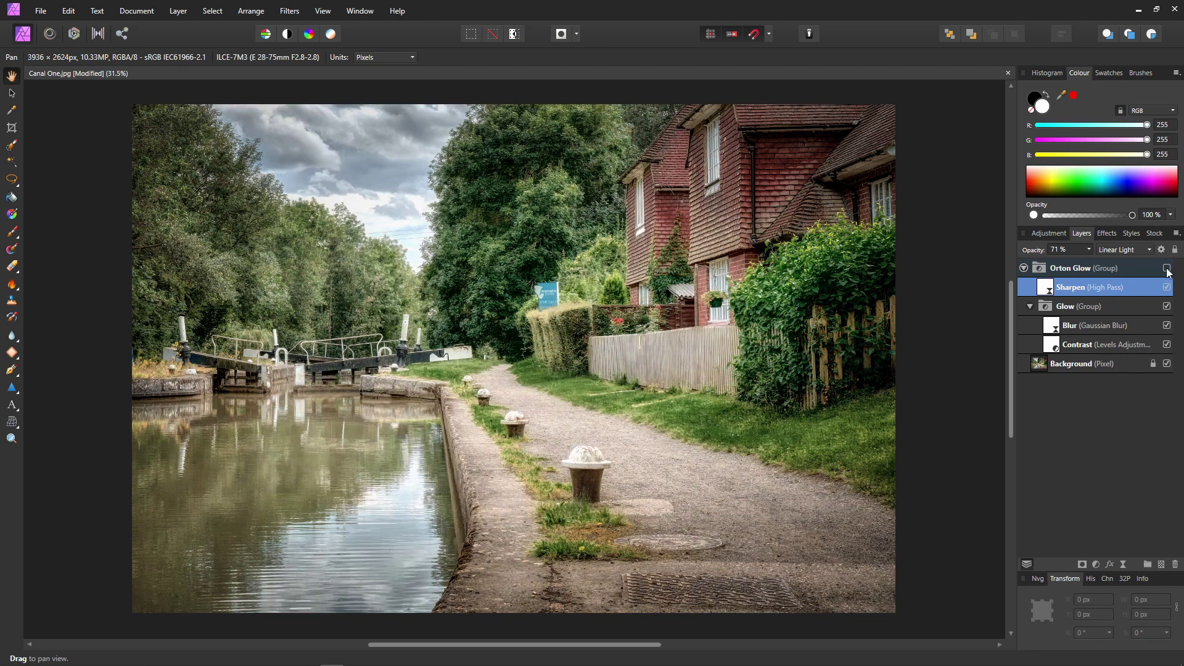
{"action": "left_click", "coordinate": [1167, 269]}
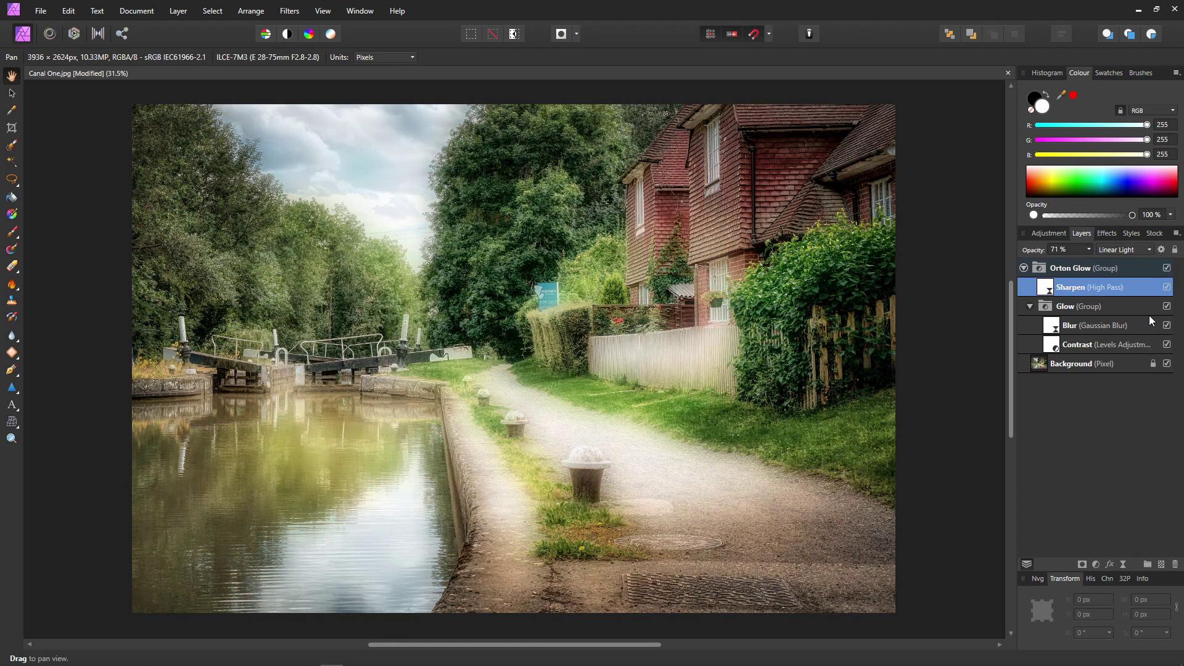